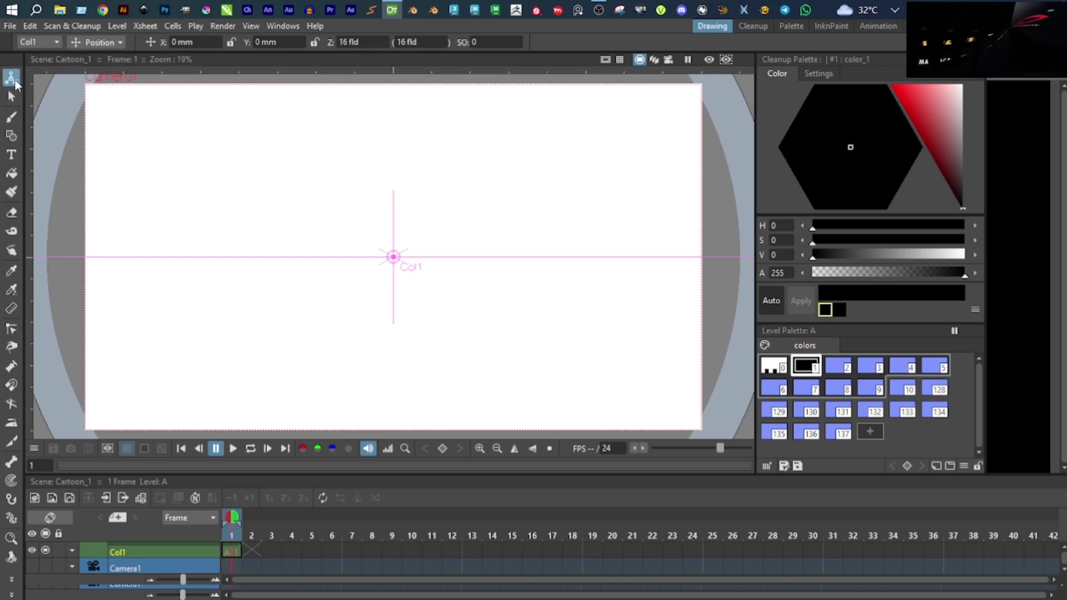
Draw an ellipse outline just left of the canvas centre with the Geometric tool and fill it with black style 1
{"action": "left_click", "coordinate": [12, 136]}
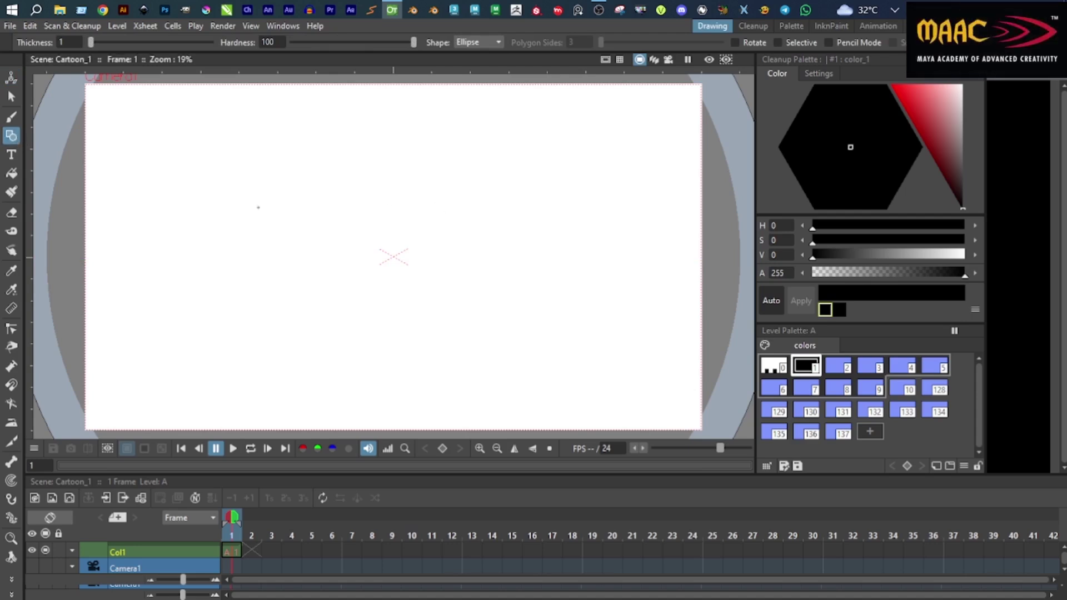
{"action": "left_click_drag", "start_coordinate": [255, 205], "coordinate": [365, 303]}
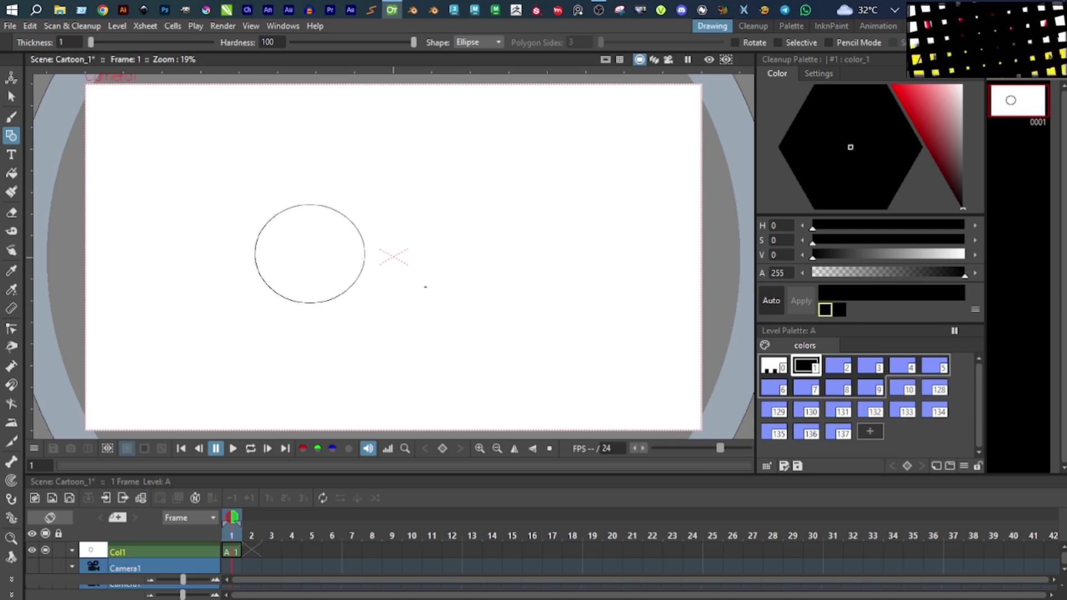
{"action": "left_click", "coordinate": [11, 173]}
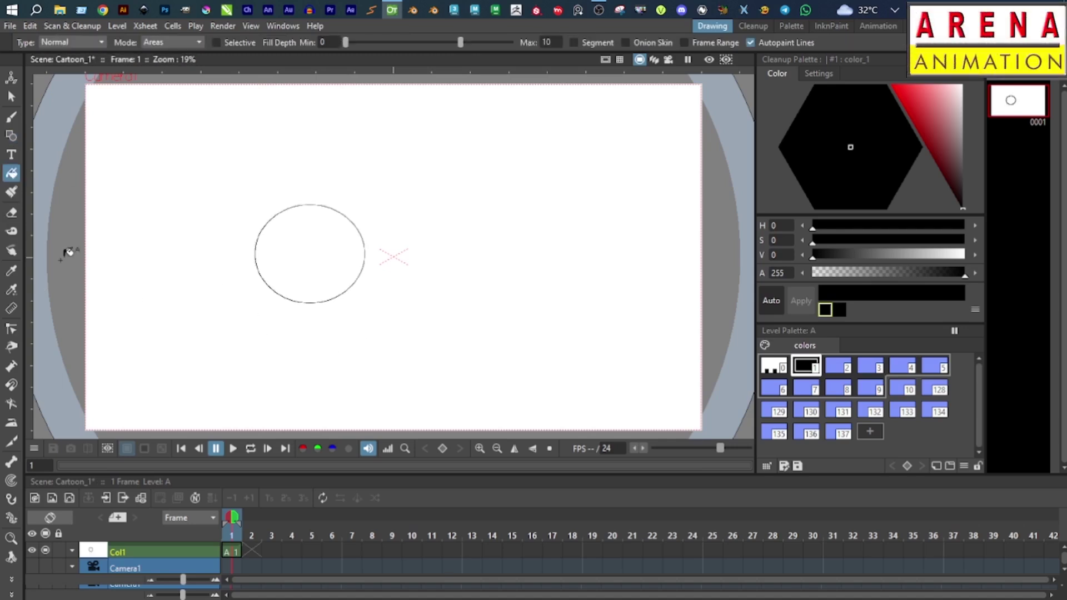
{"action": "left_click", "coordinate": [909, 101]}
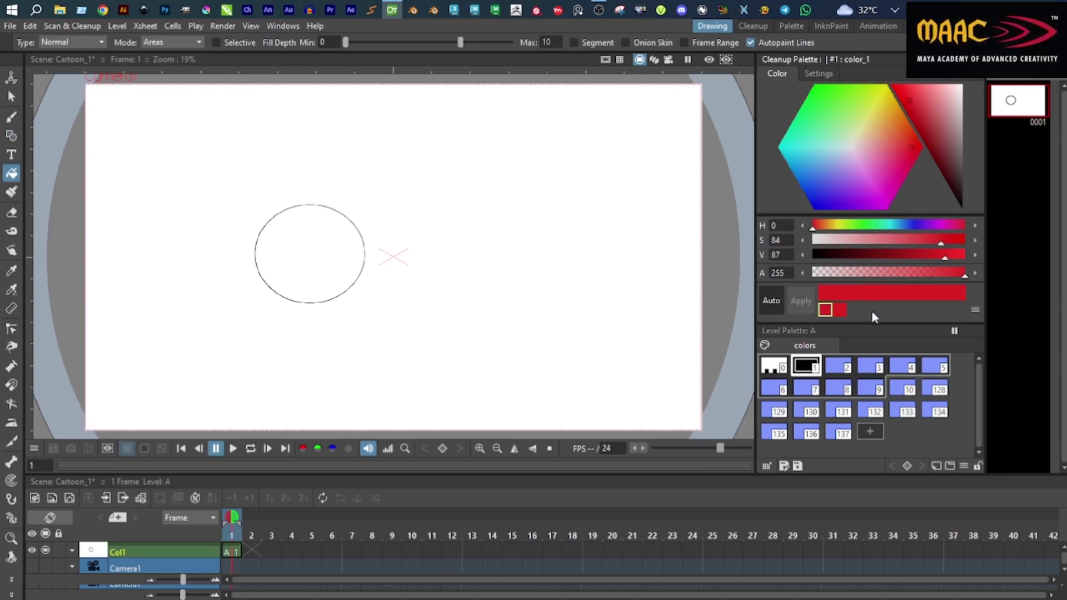
{"action": "left_click", "coordinate": [341, 258]}
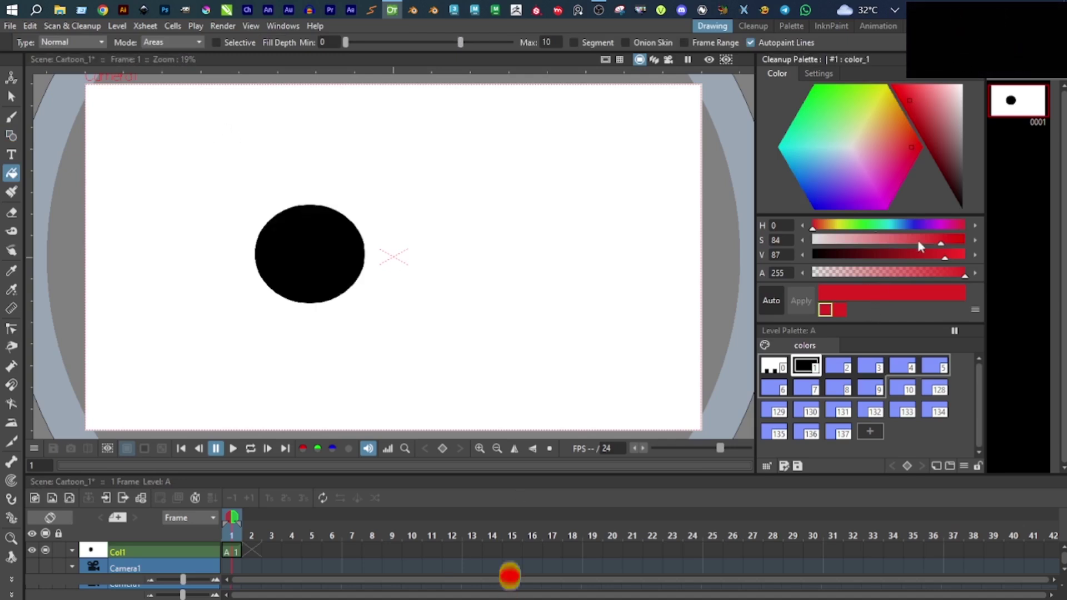
Refill the ellipse with blue style 2 of the level palette
{"action": "left_click_drag", "start_coordinate": [867, 146], "coordinate": [901, 129]}
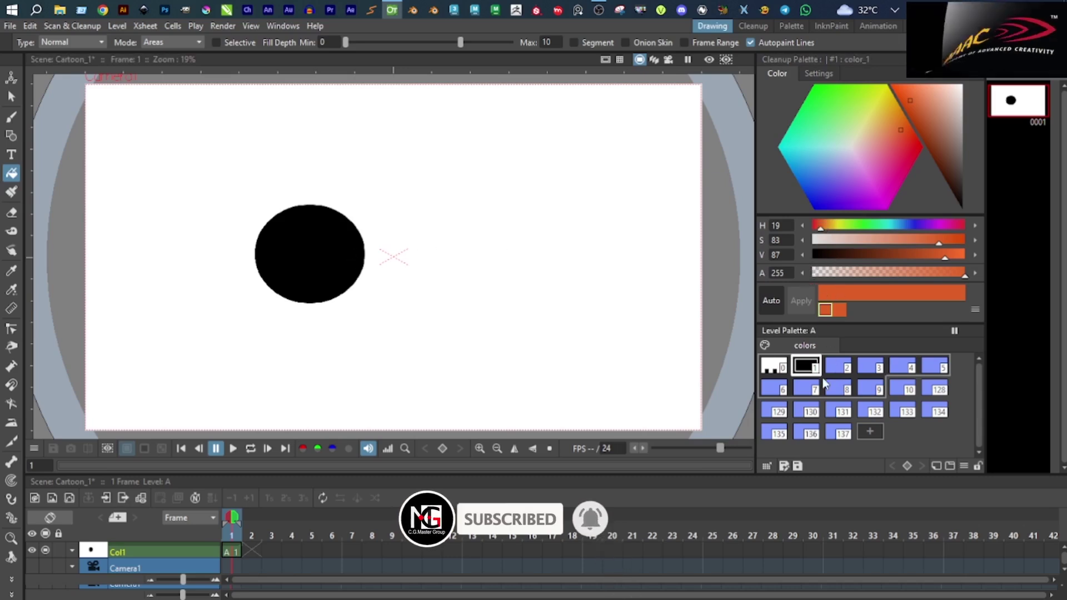
{"action": "left_click", "coordinate": [844, 368]}
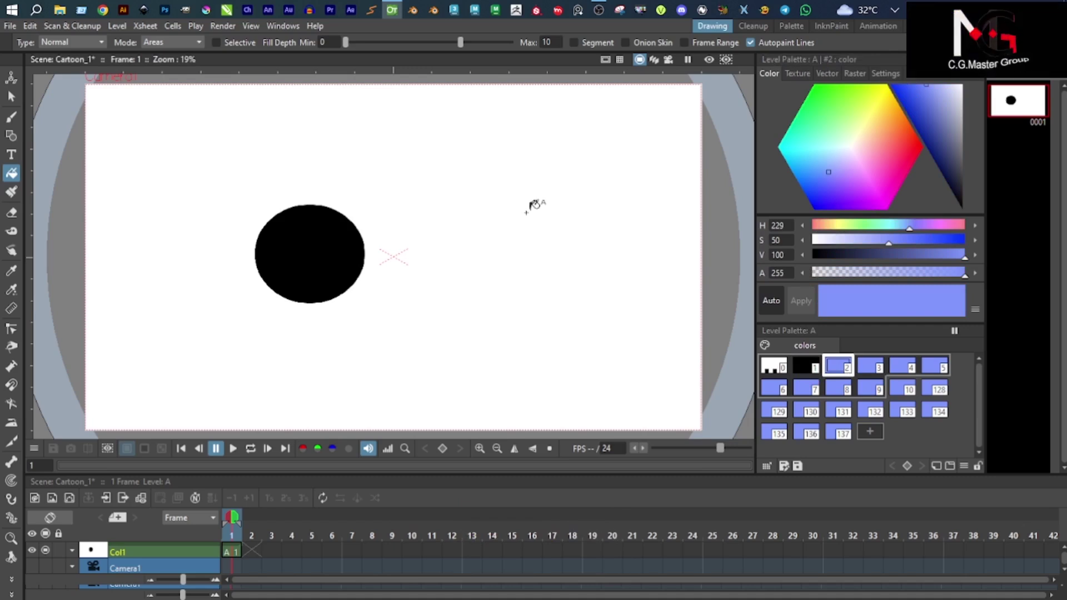
{"action": "left_click", "coordinate": [371, 238]}
{"action": "key", "text": "ctrl+z"}
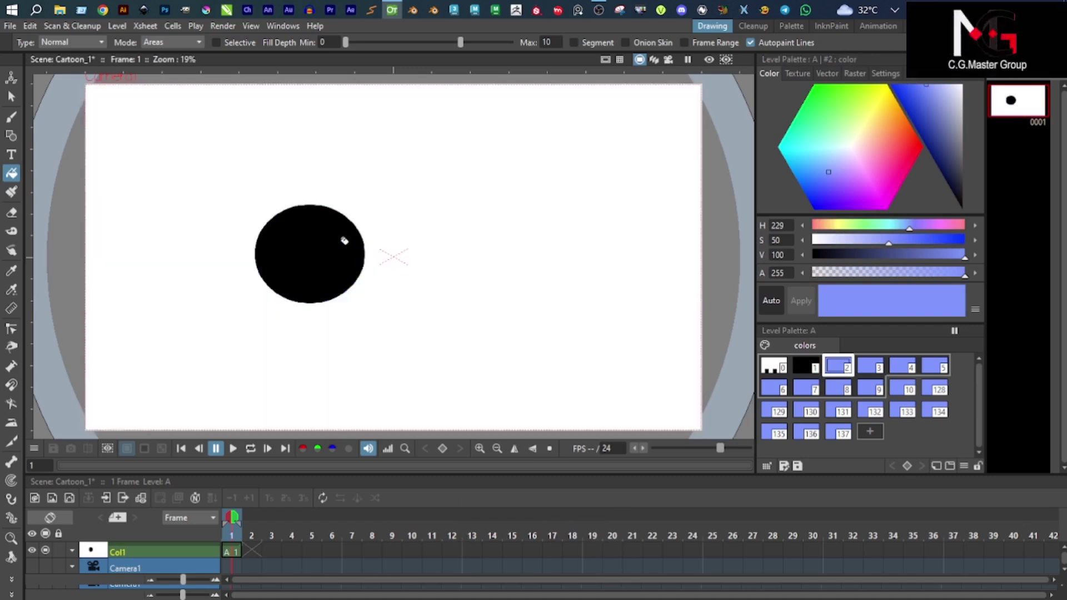
{"action": "left_click", "coordinate": [335, 234]}
Move Camera1 to about X -7.72 mm, Y 7.94 mm with the Animate tool
{"action": "left_click", "coordinate": [11, 78]}
{"action": "scroll", "coordinate": [284, 233], "scroll_direction": "up", "scroll_amount": 3}
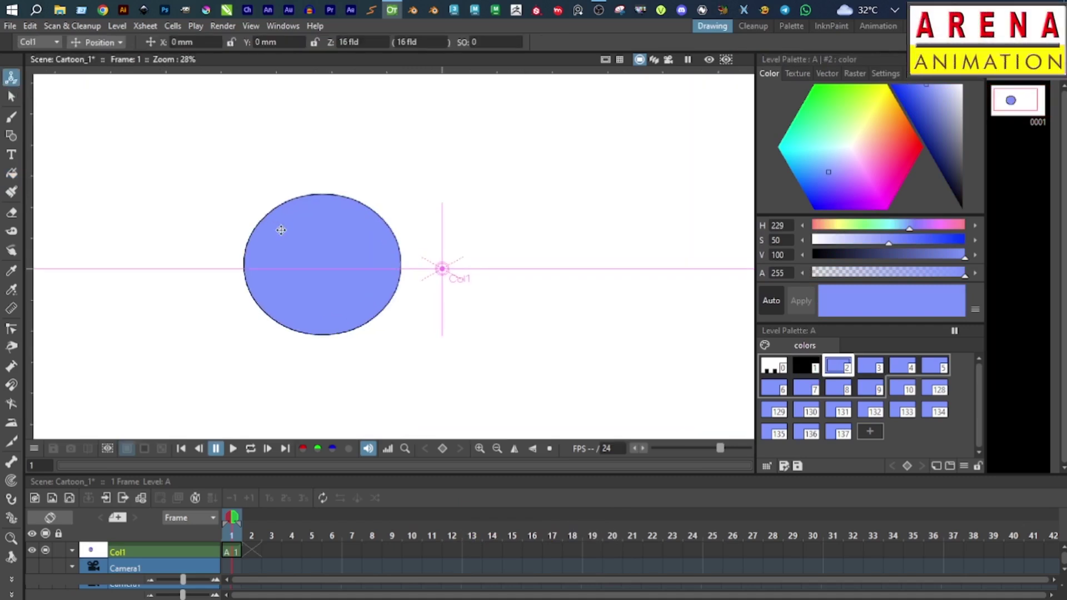
{"action": "left_click_drag", "start_coordinate": [328, 223], "coordinate": [283, 222]}
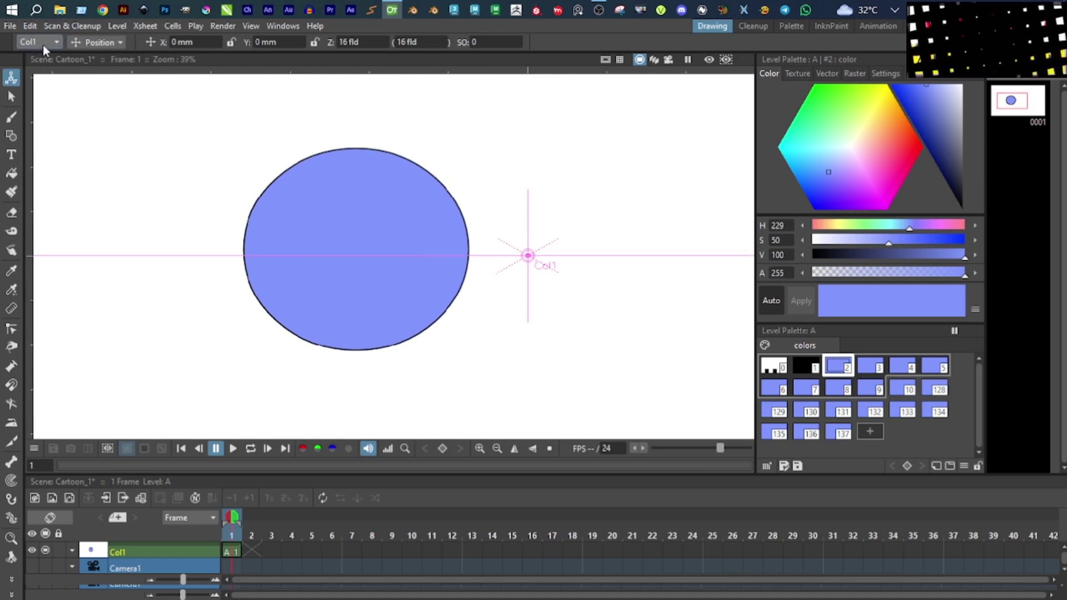
{"action": "scroll", "coordinate": [44, 46], "scroll_direction": "up", "scroll_amount": 1}
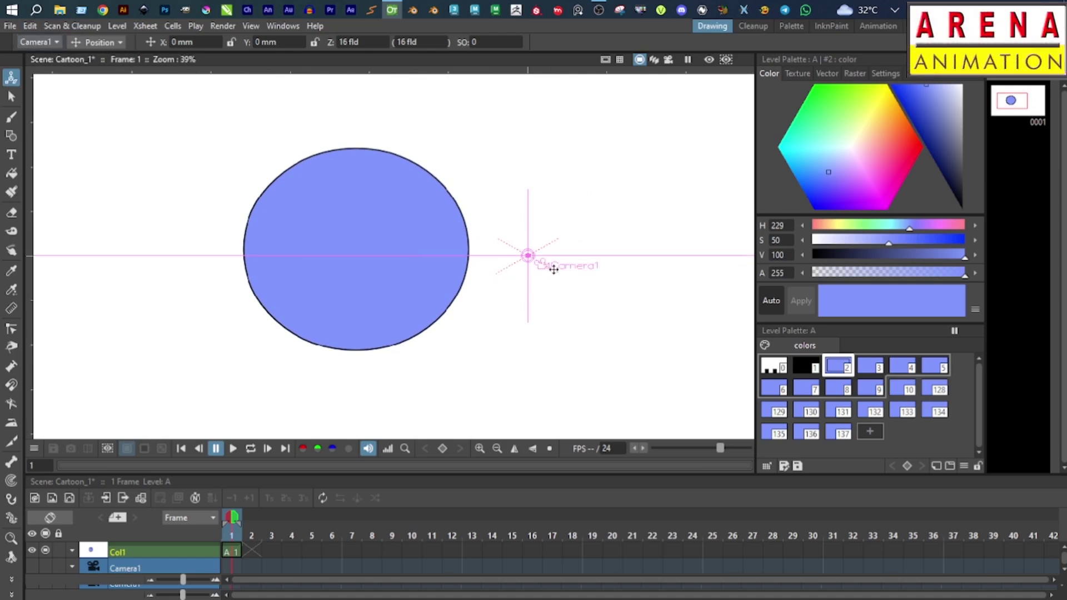
{"action": "scroll", "coordinate": [555, 269], "scroll_direction": "up", "scroll_amount": 1}
{"action": "scroll", "coordinate": [509, 243], "scroll_direction": "down", "scroll_amount": 1}
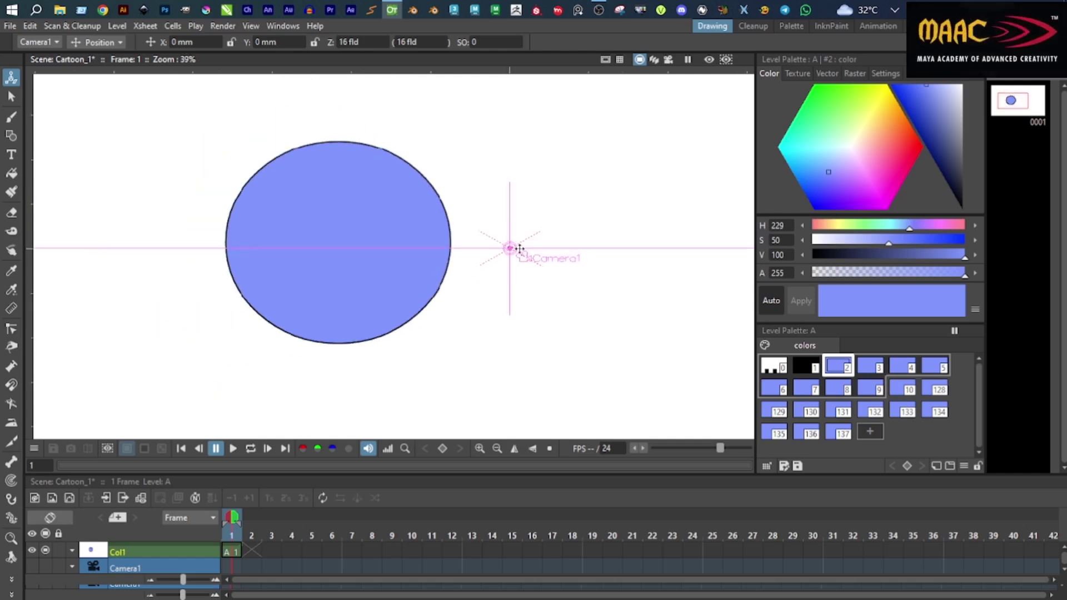
{"action": "left_click_drag", "start_coordinate": [520, 248], "coordinate": [486, 223]}
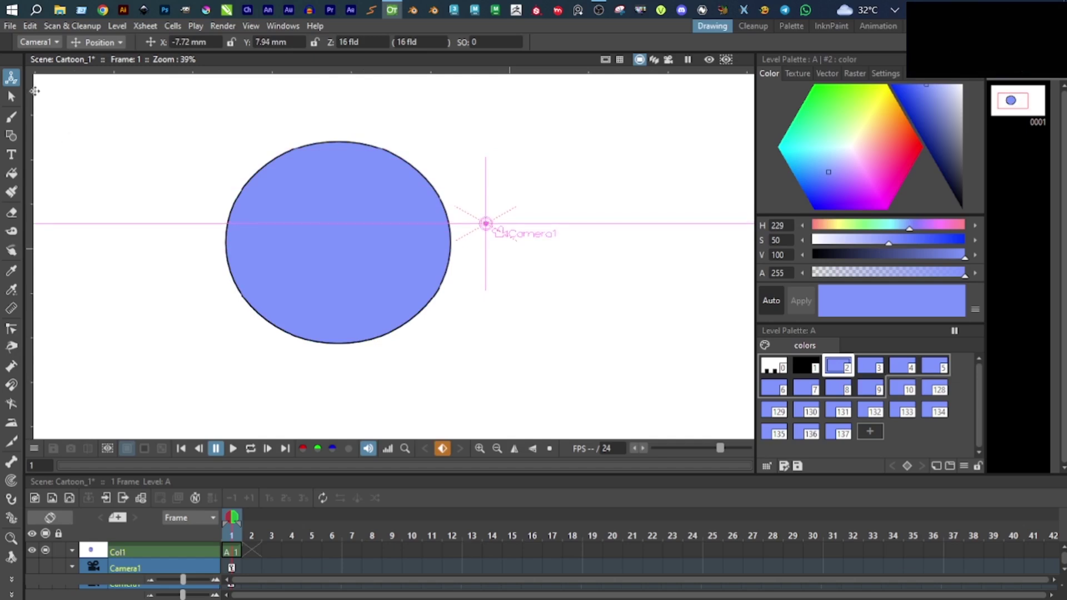
Switch the animated object to Table and move it to about X -21.46 mm, Y 18.96 mm
{"action": "left_click", "coordinate": [43, 44]}
{"action": "left_click", "coordinate": [45, 73]}
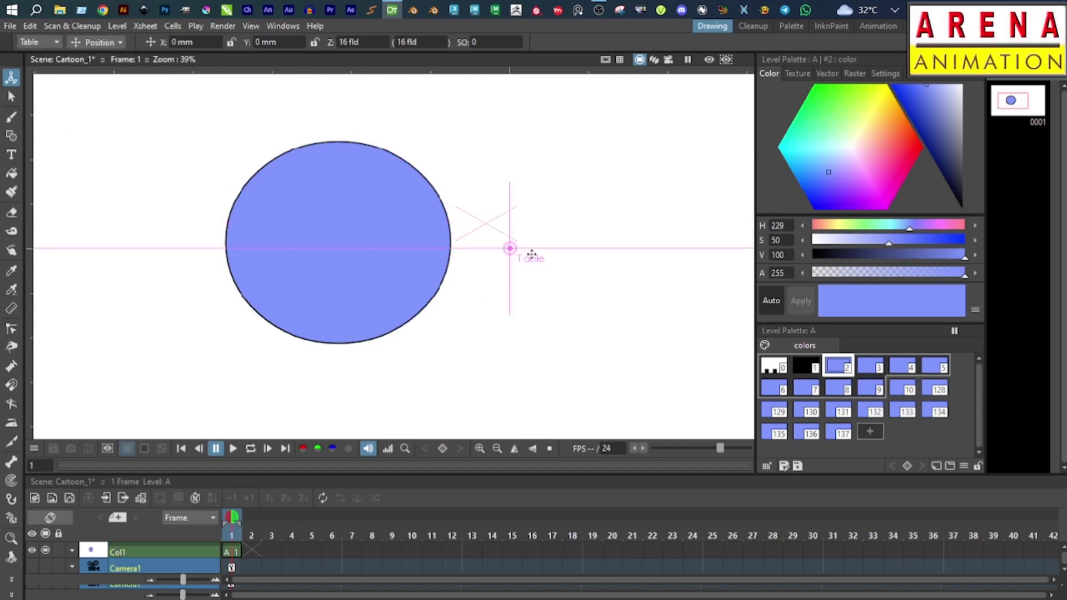
{"action": "left_click_drag", "start_coordinate": [511, 249], "coordinate": [448, 229]}
{"action": "scroll", "coordinate": [454, 264], "scroll_direction": "down", "scroll_amount": 2}
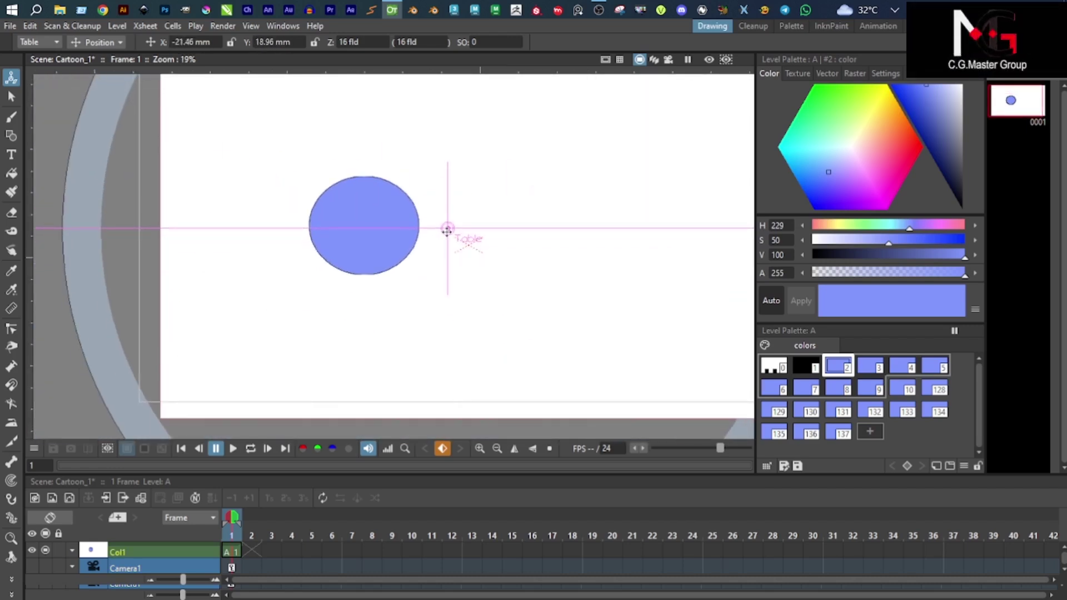
Switch the animated object to Col1 and move it to about X 14.57 mm, Y -9.95 mm
{"action": "left_click", "coordinate": [49, 43]}
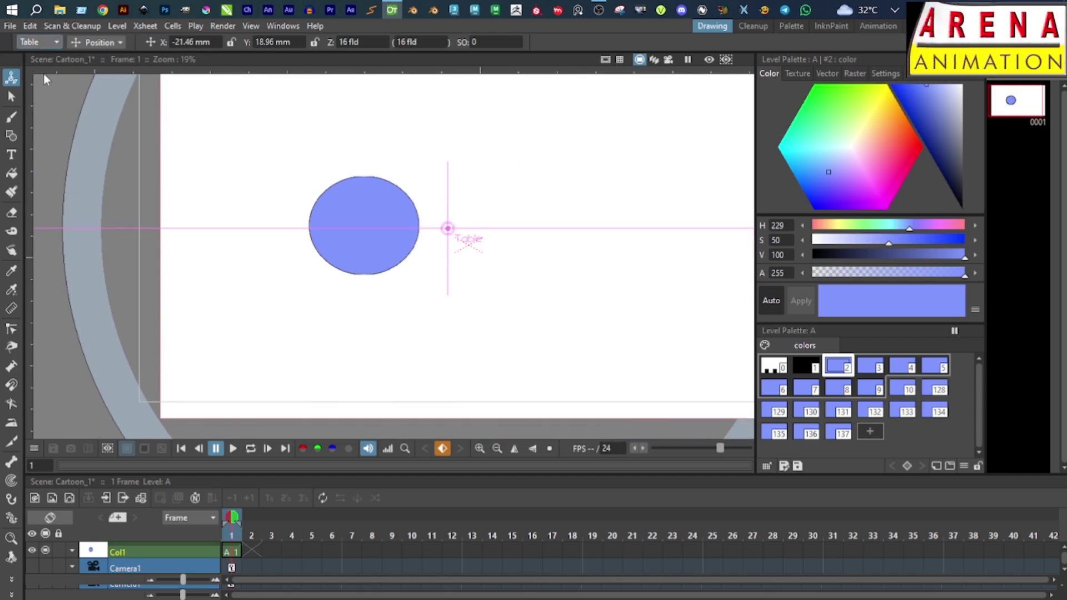
{"action": "left_click", "coordinate": [42, 78]}
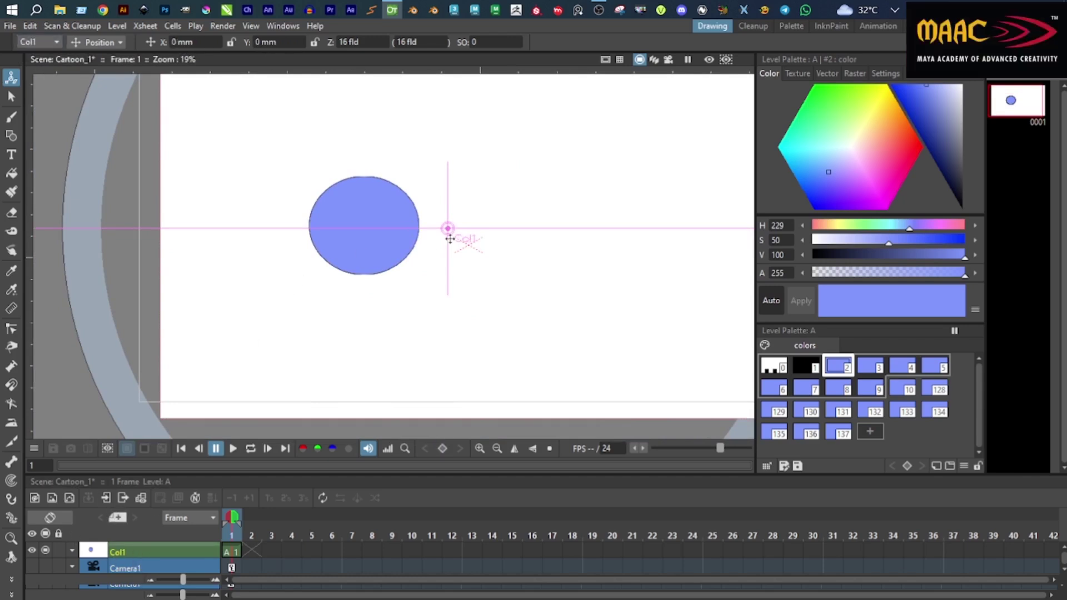
{"action": "left_click_drag", "start_coordinate": [469, 239], "coordinate": [472, 310]}
{"action": "scroll", "coordinate": [356, 256], "scroll_direction": "down", "scroll_amount": 1}
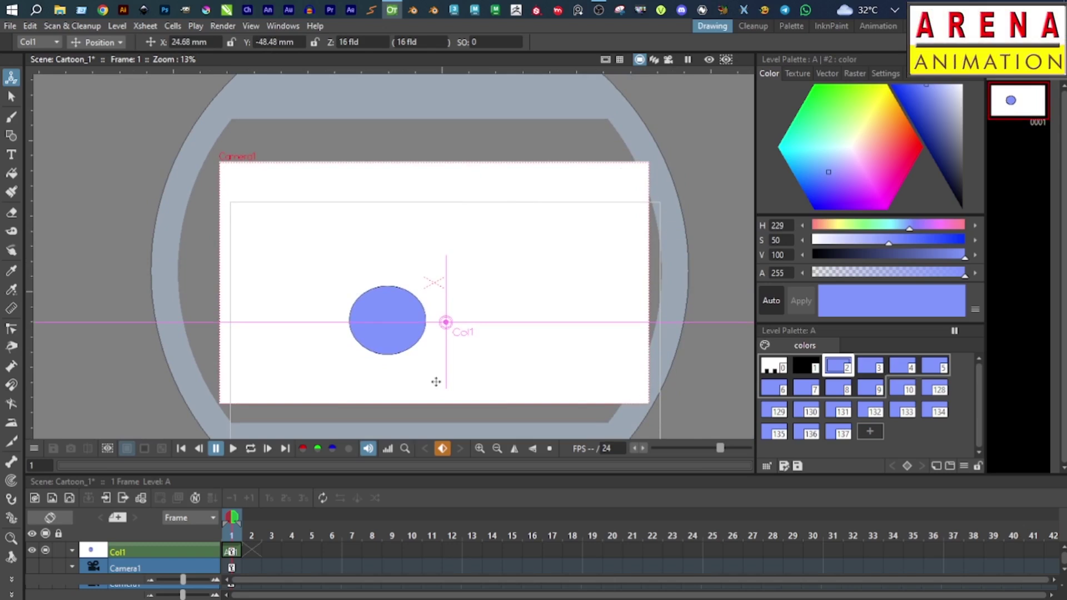
{"action": "left_click_drag", "start_coordinate": [446, 322], "coordinate": [435, 281]}
Reposition Col1 at frame 1 to about X 20.89 mm, Y 0.16 mm
{"action": "left_click", "coordinate": [39, 41]}
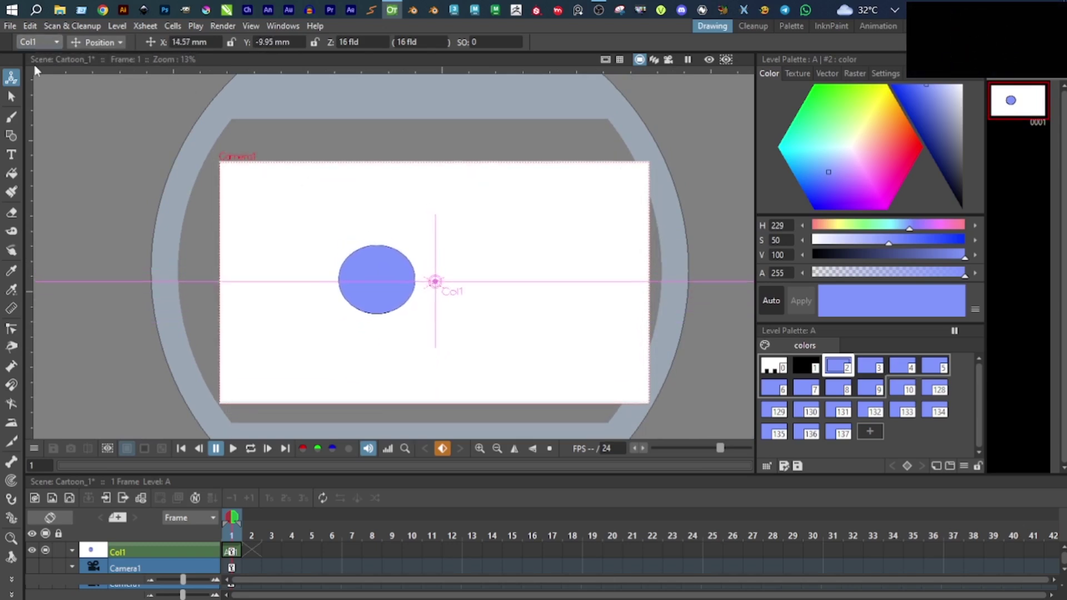
{"action": "left_click", "coordinate": [36, 51]}
{"action": "mouse_move", "coordinate": [420, 277]}
{"action": "left_mouse_down"}
{"action": "mouse_move", "coordinate": [315, 283]}
{"action": "mouse_move", "coordinate": [498, 285]}
{"action": "mouse_move", "coordinate": [382, 253]}
{"action": "mouse_move", "coordinate": [396, 273]}
{"action": "mouse_move", "coordinate": [504, 306]}
{"action": "mouse_move", "coordinate": [412, 261]}
{"action": "left_mouse_up"}
{"action": "left_click", "coordinate": [37, 75]}
Adjust the placement of Camera1 and move the Table to about X -12.62 mm, Y 0.64 mm
{"action": "left_click", "coordinate": [39, 43]}
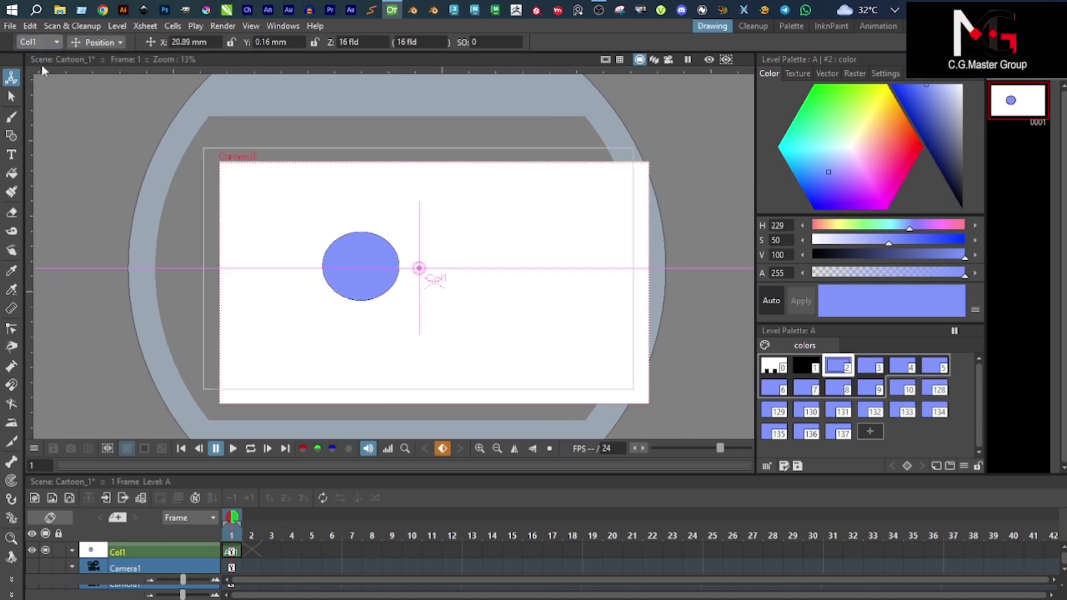
{"action": "left_click", "coordinate": [41, 60]}
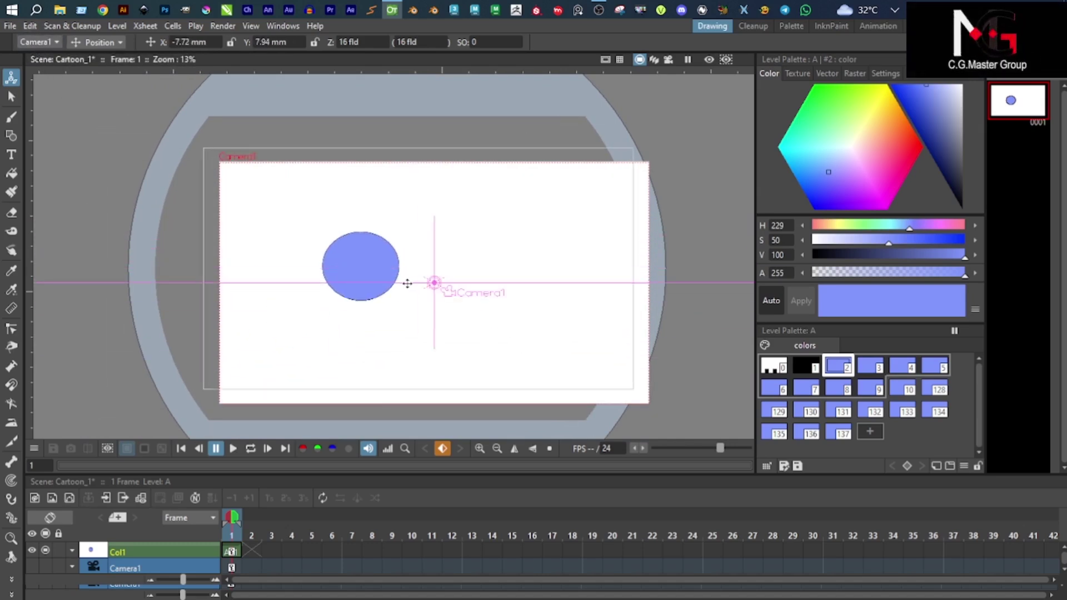
{"action": "mouse_move", "coordinate": [425, 281]}
{"action": "left_mouse_down"}
{"action": "mouse_move", "coordinate": [445, 238]}
{"action": "mouse_move", "coordinate": [433, 281]}
{"action": "mouse_move", "coordinate": [378, 245]}
{"action": "mouse_move", "coordinate": [478, 307]}
{"action": "mouse_move", "coordinate": [434, 292]}
{"action": "left_mouse_up"}
{"action": "left_click", "coordinate": [36, 42]}
{"action": "left_click", "coordinate": [31, 55]}
{"action": "scroll", "coordinate": [433, 292], "scroll_direction": "up", "scroll_amount": 4}
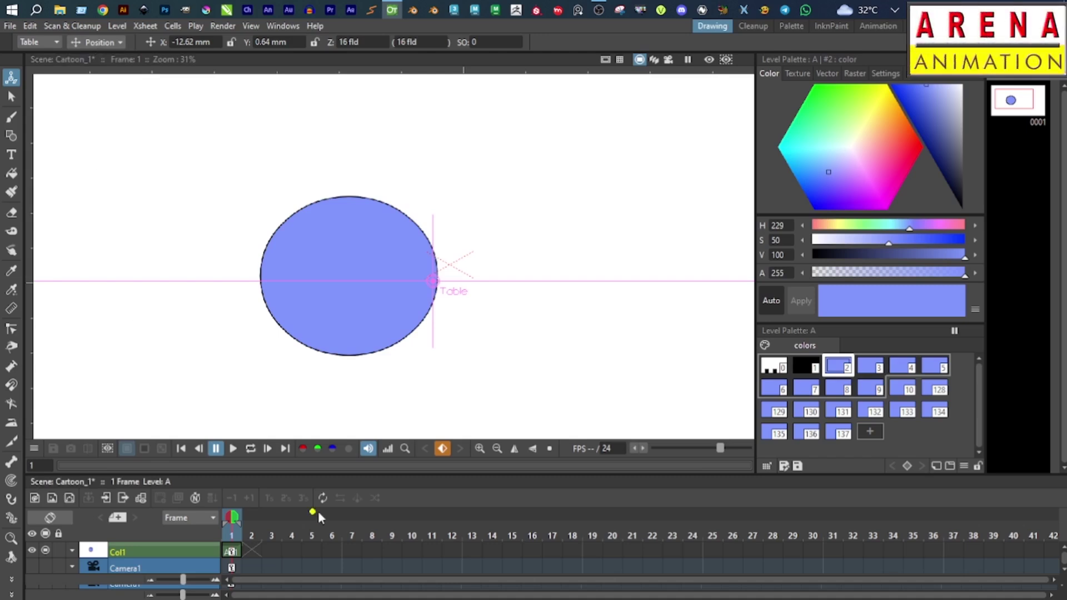
Copy Col1's frame 1 drawing to frame 20 and extend the drawing's exposure across frames 1 to 20
{"action": "left_click", "coordinate": [240, 552]}
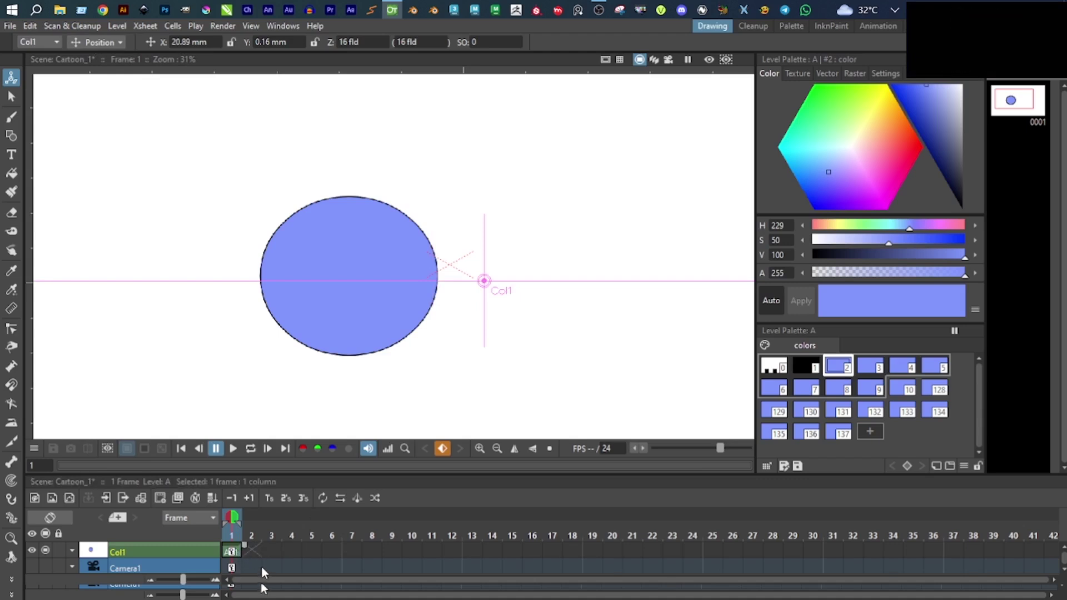
{"action": "left_click_drag", "start_coordinate": [235, 518], "coordinate": [512, 536]}
{"action": "left_click_drag", "start_coordinate": [590, 572], "coordinate": [613, 597]}
{"action": "left_click", "coordinate": [613, 549]}
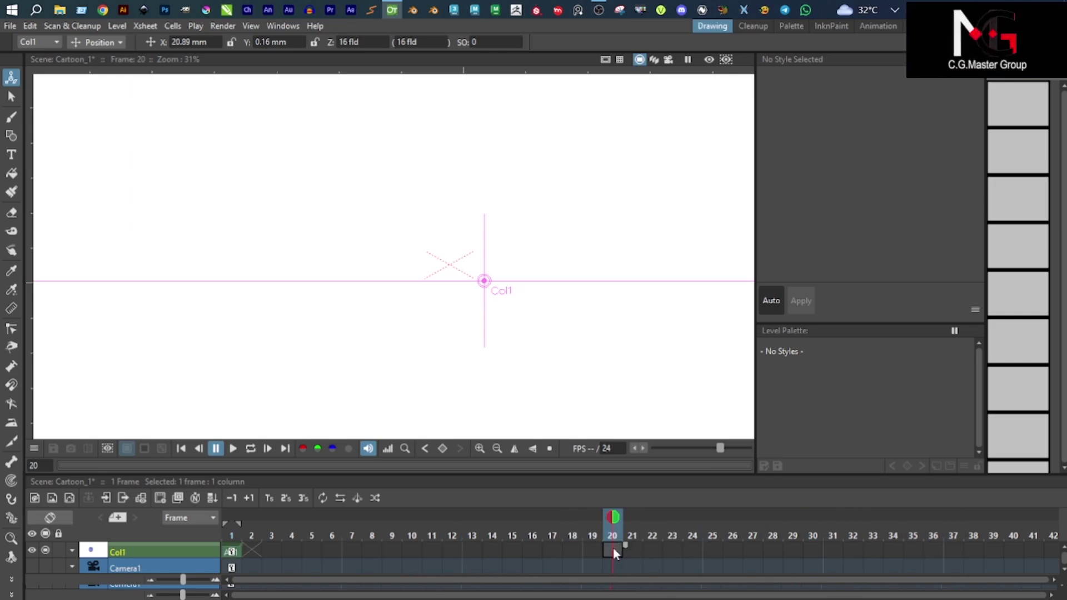
{"action": "key", "text": "ctrl+v"}
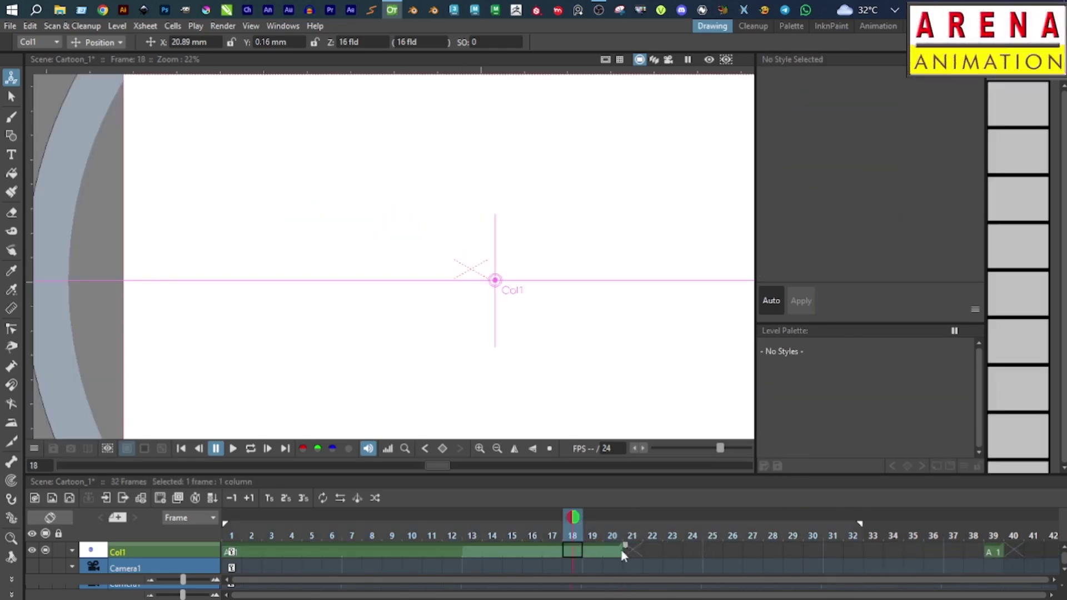
{"action": "mouse_move", "coordinate": [622, 551]}
{"action": "left_mouse_down"}
{"action": "mouse_move", "coordinate": [472, 553]}
{"action": "mouse_move", "coordinate": [627, 553]}
{"action": "left_mouse_up"}
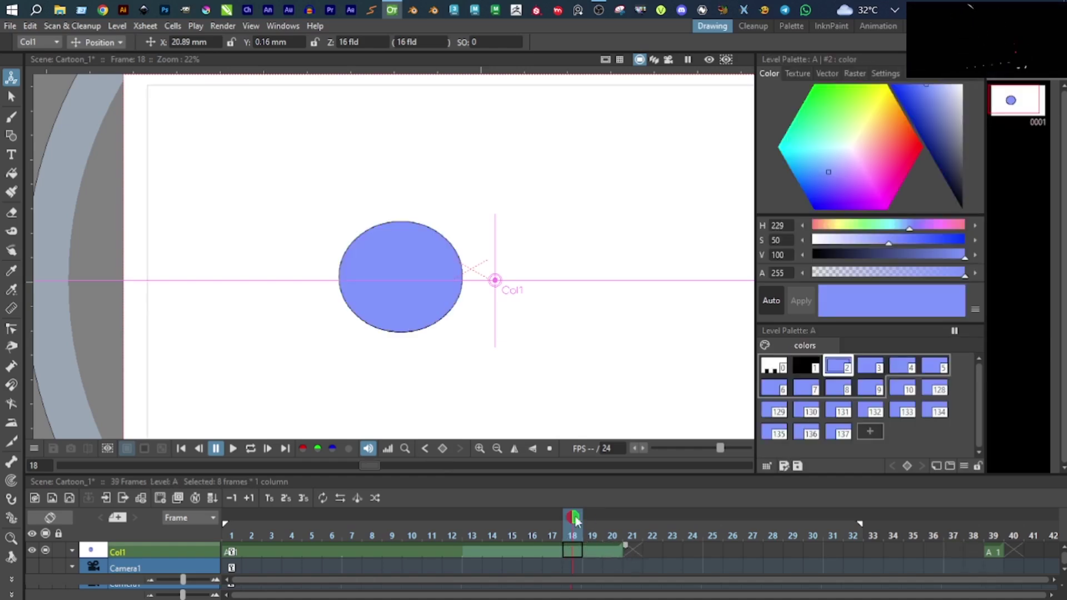
Keyframe Col1 at frame 20 by moving the ellipse right to about X 194.44 mm, keeping Y at 0.16 mm
{"action": "left_click_drag", "start_coordinate": [575, 521], "coordinate": [615, 523]}
{"action": "left_click_drag", "start_coordinate": [493, 279], "coordinate": [793, 282]}
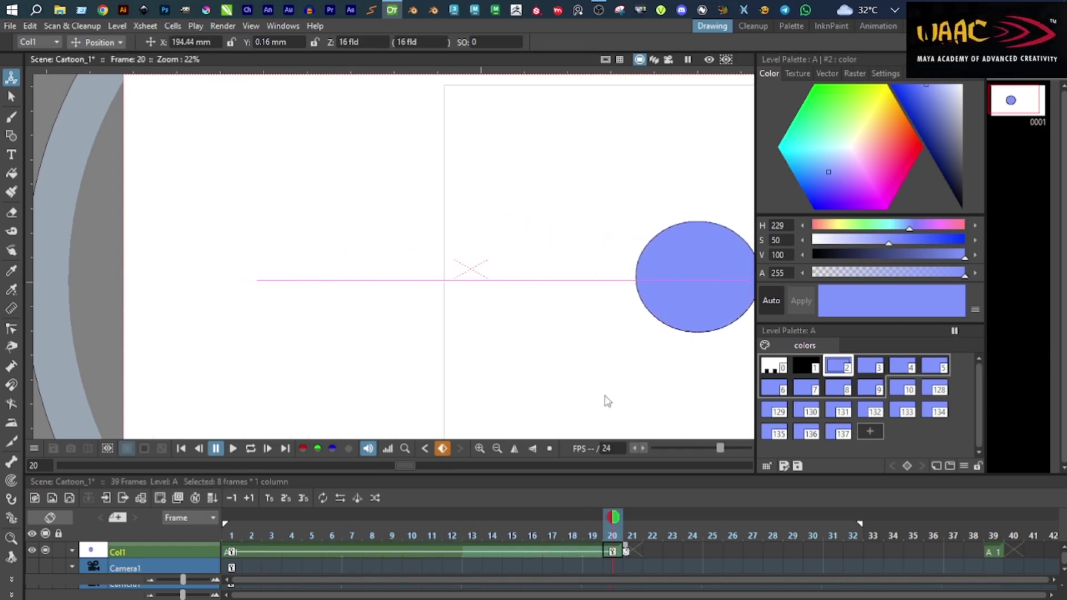
{"action": "scroll", "coordinate": [601, 329], "scroll_direction": "down", "scroll_amount": 1}
{"action": "scroll", "coordinate": [601, 329], "scroll_direction": "down", "scroll_amount": 1}
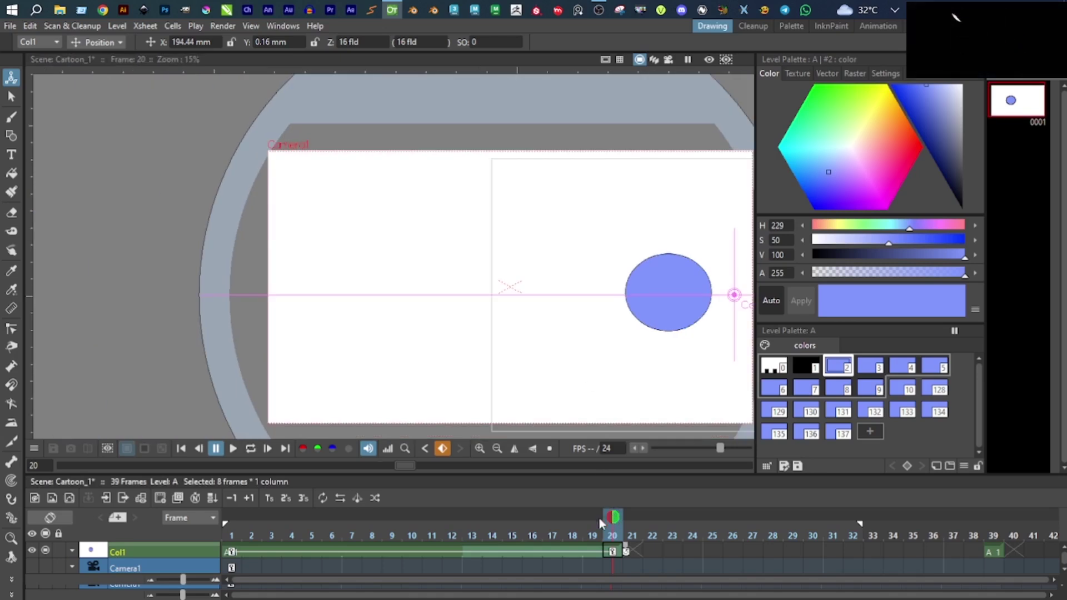
Move Col1 at frame 1 to the canvas's left edge, at about X -128.14 mm, Y 0.72 mm
{"action": "left_click", "coordinate": [508, 537]}
{"action": "left_click", "coordinate": [231, 536]}
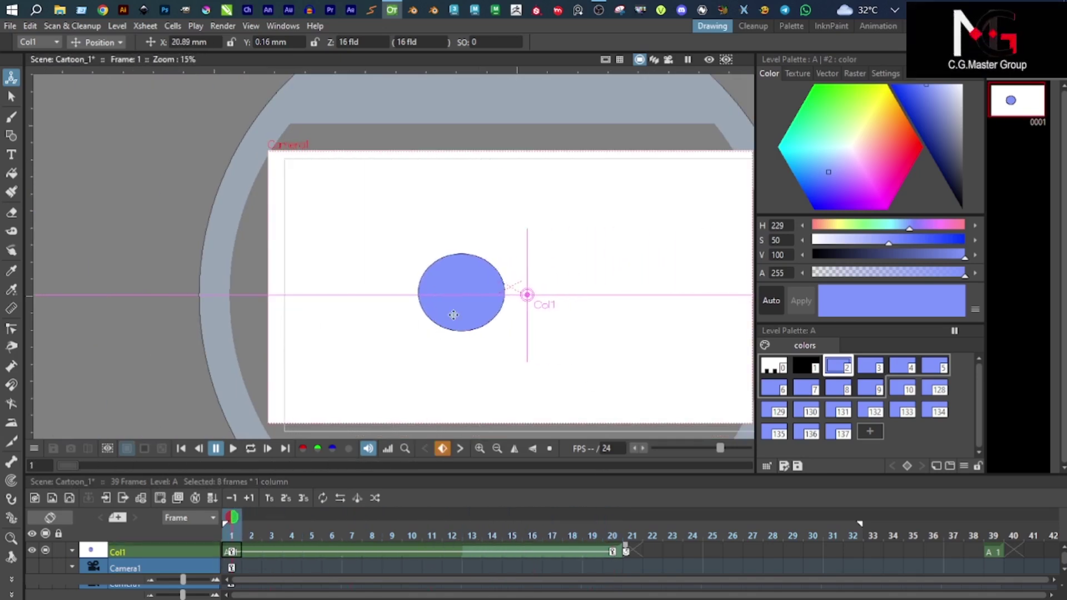
{"action": "left_click_drag", "start_coordinate": [541, 298], "coordinate": [355, 295]}
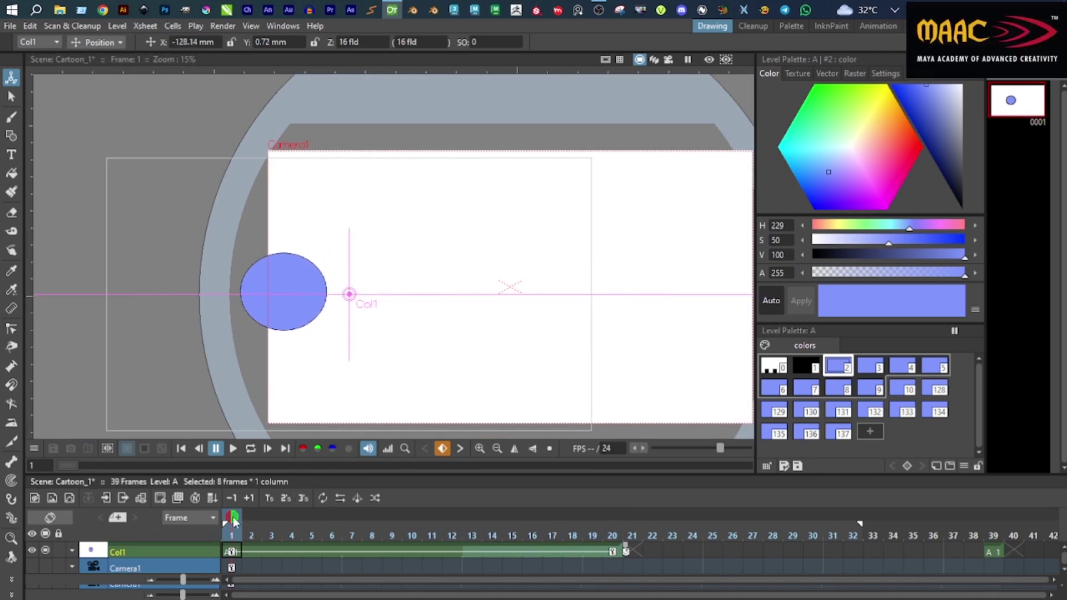
Keyframe Col1 at frame 11 by raising the ellipse to about X 38.84 mm, Y 82.23 mm
{"action": "left_click", "coordinate": [252, 520]}
{"action": "left_click_drag", "start_coordinate": [252, 519], "coordinate": [423, 563]}
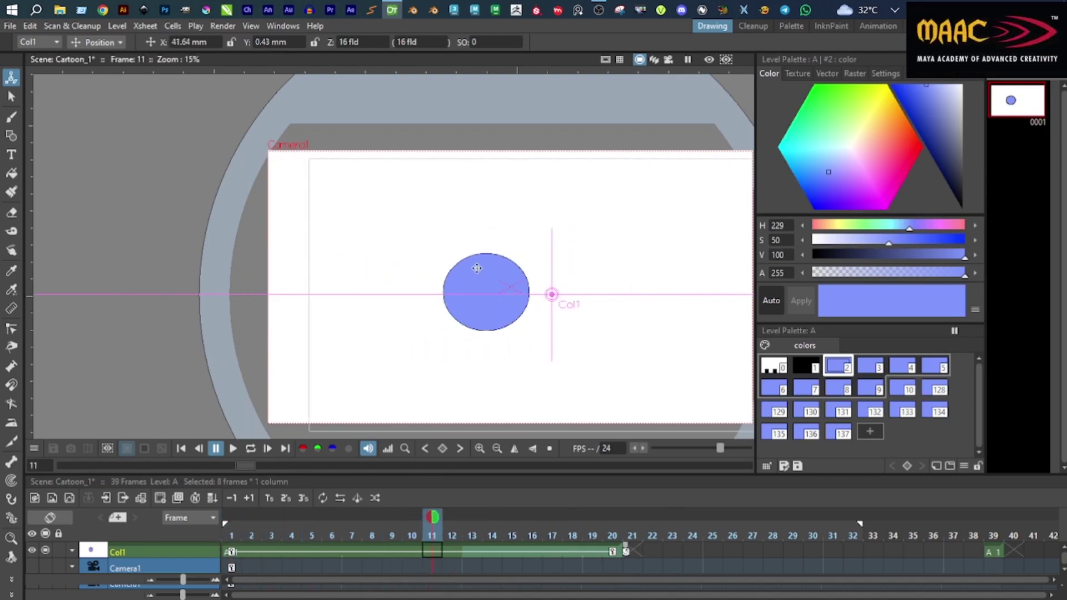
{"action": "left_click_drag", "start_coordinate": [553, 295], "coordinate": [548, 195]}
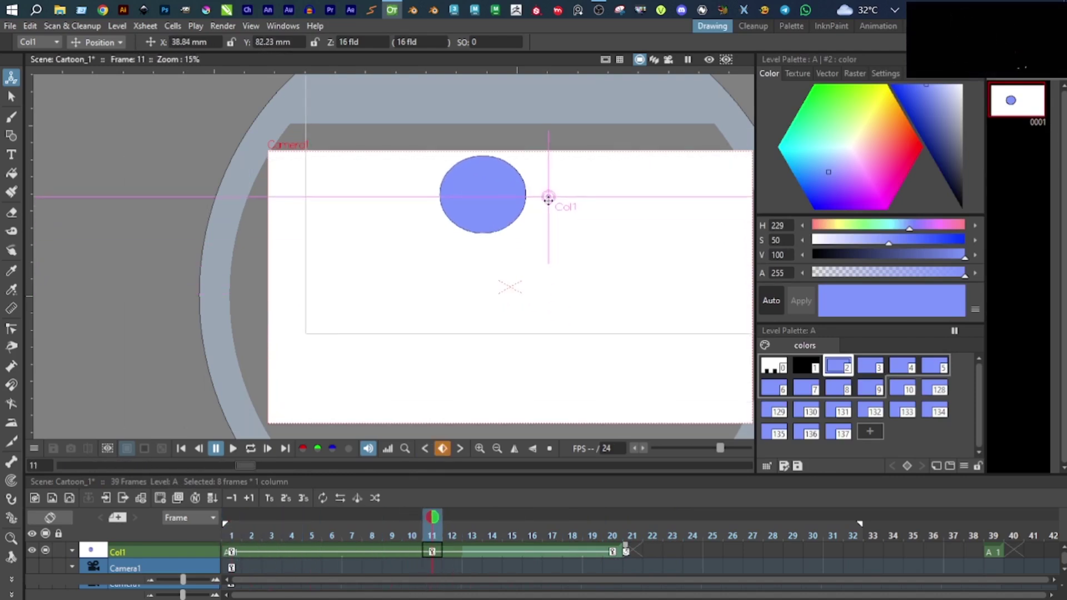
Scrub the timeline between frames 1 and 20 to review the ellipse's motion, ending on frame 1 for a closer view
{"action": "left_click_drag", "start_coordinate": [431, 521], "coordinate": [600, 548]}
{"action": "left_click_drag", "start_coordinate": [429, 547], "coordinate": [228, 538]}
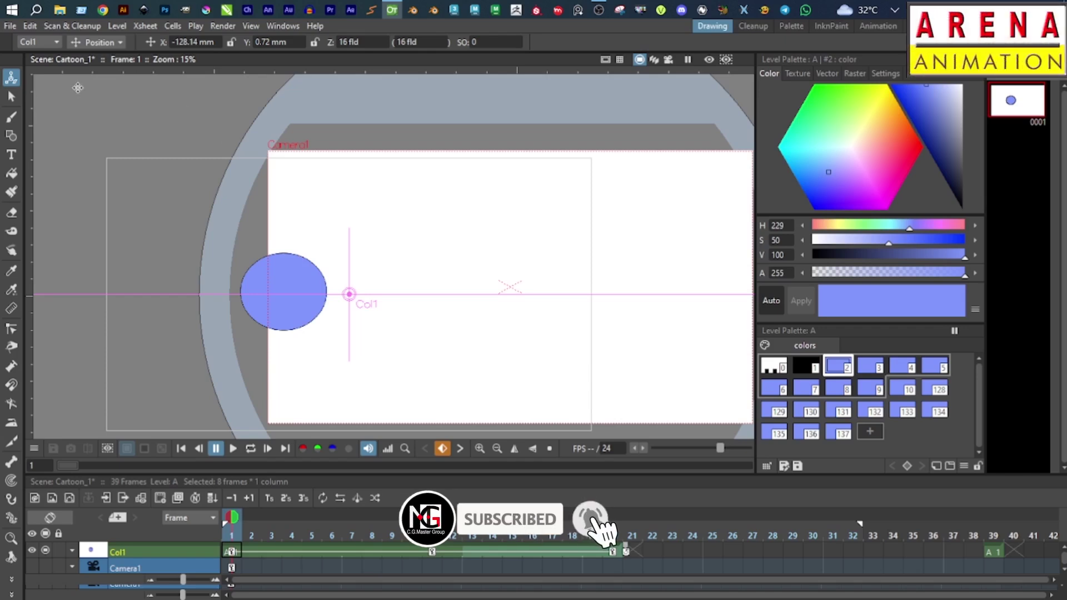
{"action": "scroll", "coordinate": [488, 385], "scroll_direction": "up", "scroll_amount": 5}
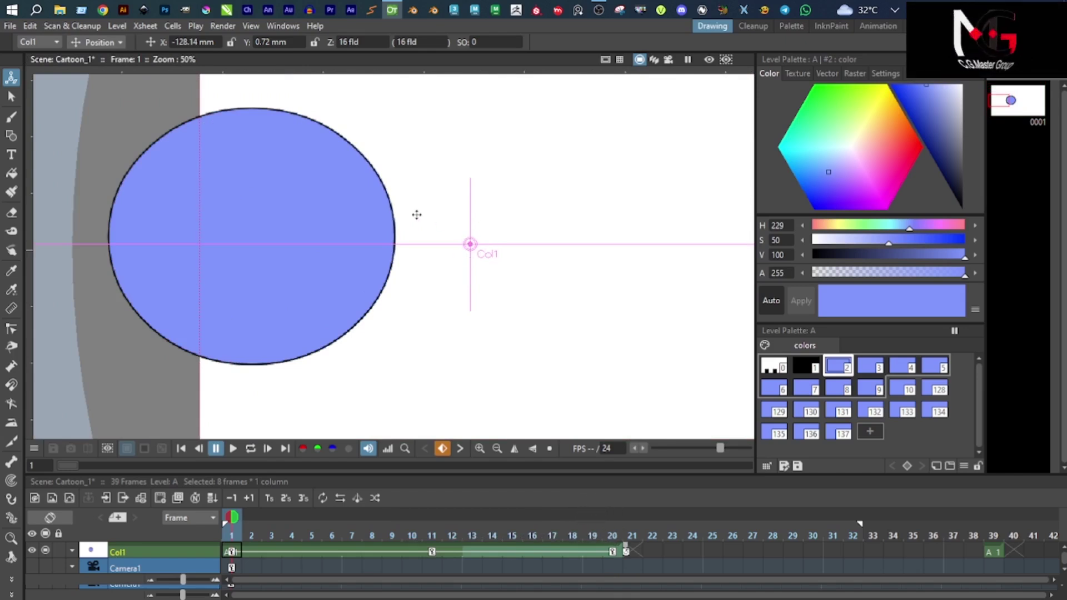
{"action": "left_click_drag", "start_coordinate": [417, 214], "coordinate": [383, 192]}
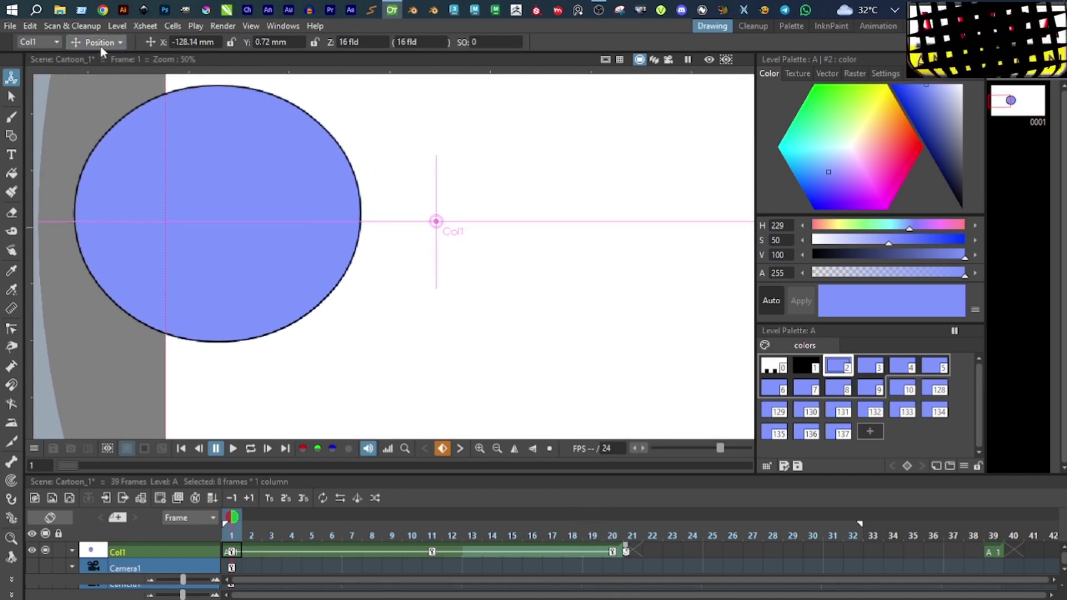
Switch the Animate tool to Center mode and move Col1's pivot to the ellipse's middle, at about X -56.13 mm, Y 3.42 mm
{"action": "left_click", "coordinate": [89, 123]}
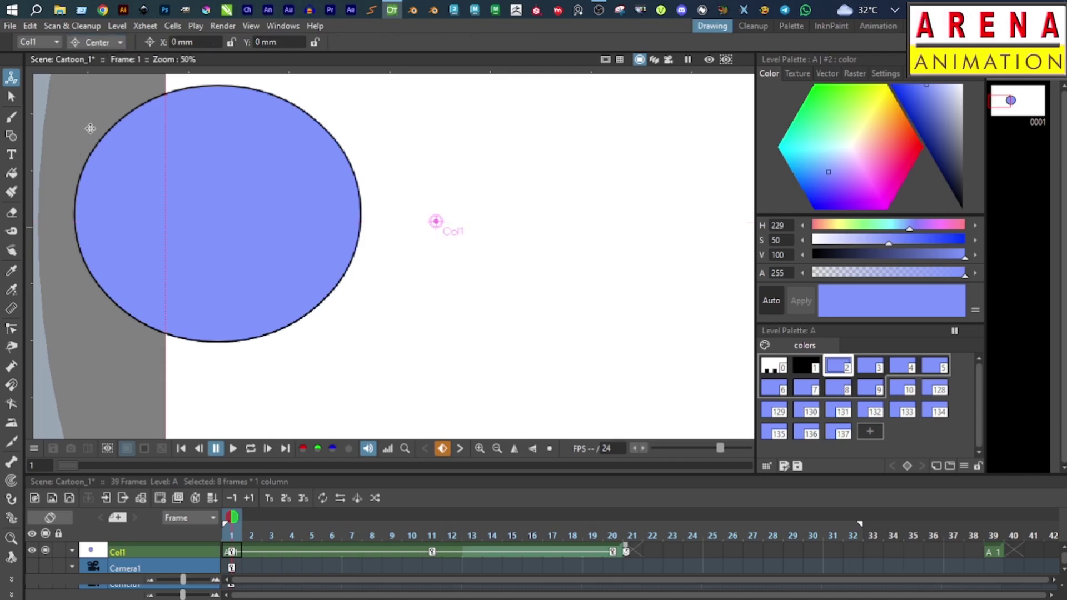
{"action": "scroll", "coordinate": [256, 198], "scroll_direction": "down", "scroll_amount": 1}
{"action": "left_click_drag", "start_coordinate": [266, 194], "coordinate": [466, 238]}
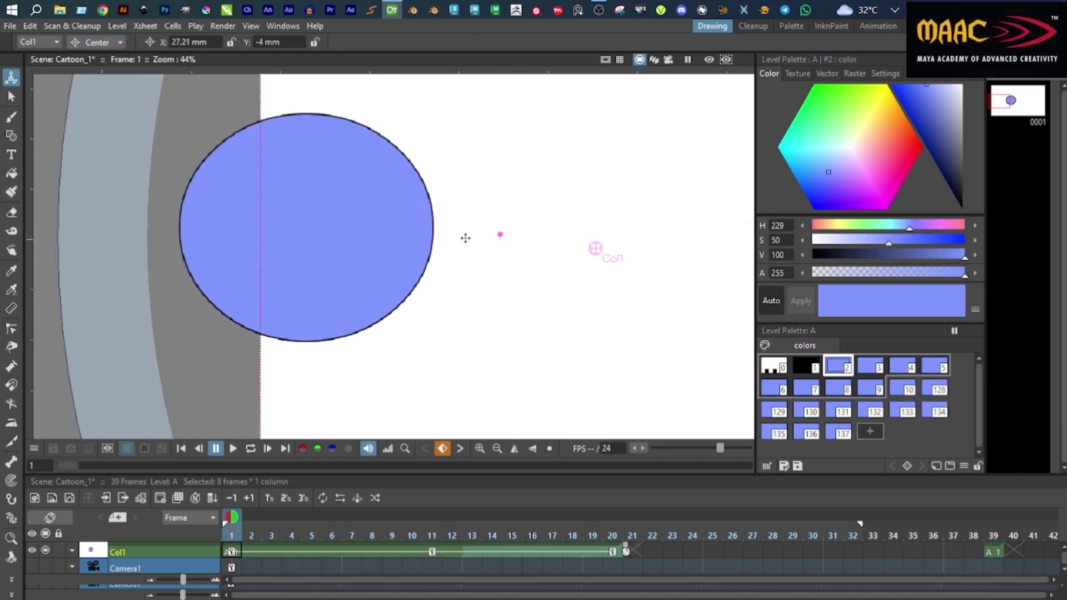
{"action": "left_click_drag", "start_coordinate": [195, 215], "coordinate": [174, 215]}
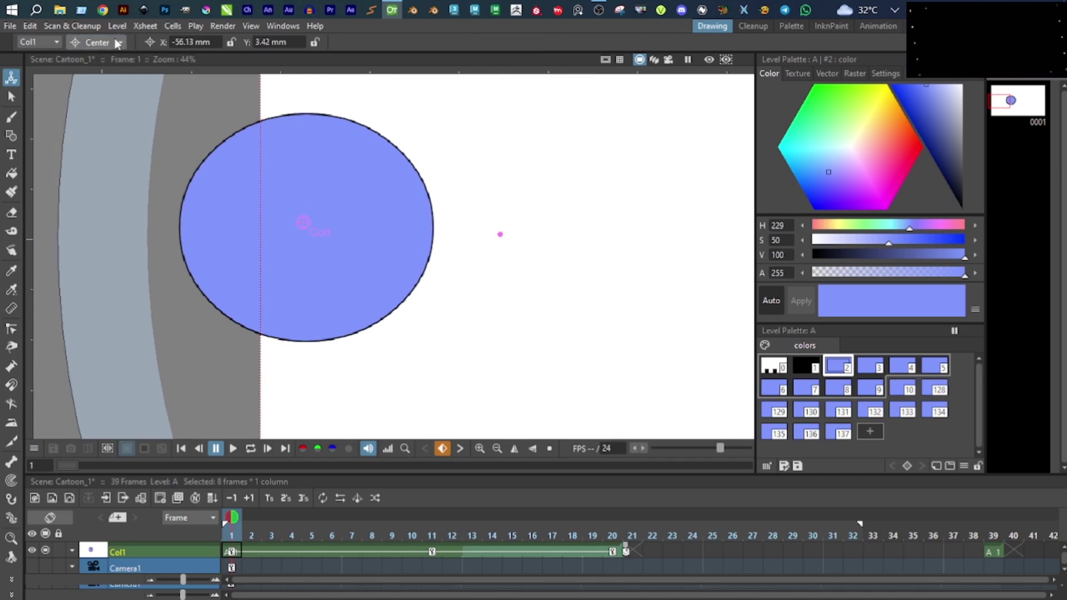
Return to Position mode and move the ellipse at frame 1 to about X -66.49 mm, Y -6.32 mm
{"action": "left_click", "coordinate": [113, 57]}
{"action": "left_click_drag", "start_coordinate": [305, 255], "coordinate": [361, 251]}
{"action": "scroll", "coordinate": [409, 209], "scroll_direction": "up", "scroll_amount": 1}
{"action": "left_click_drag", "start_coordinate": [409, 210], "coordinate": [445, 214]}
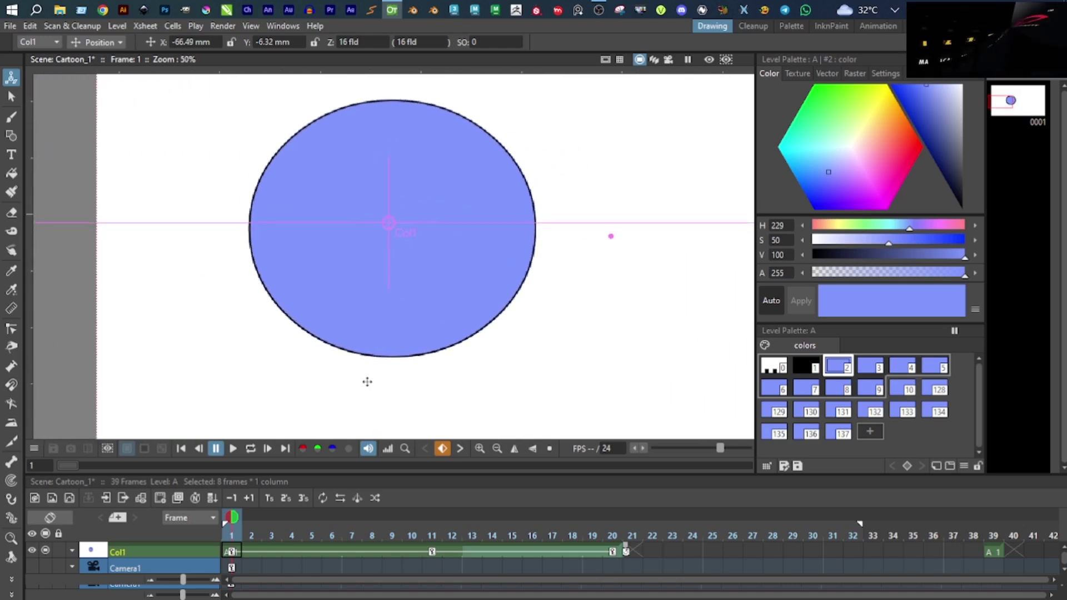
{"action": "left_click_drag", "start_coordinate": [230, 518], "coordinate": [206, 528]}
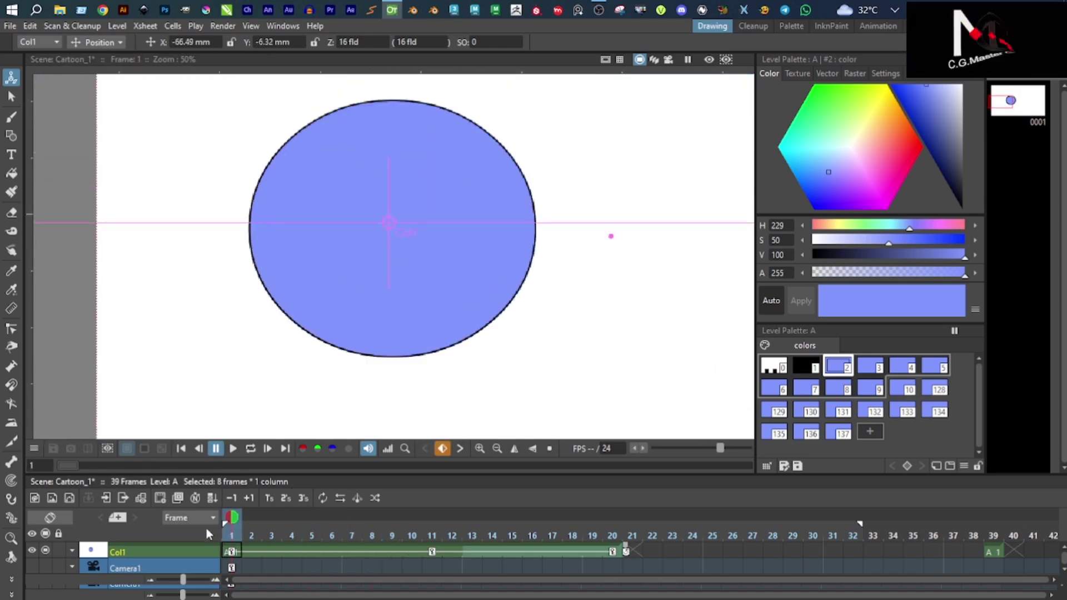
{"action": "scroll", "coordinate": [283, 187], "scroll_direction": "down", "scroll_amount": 2}
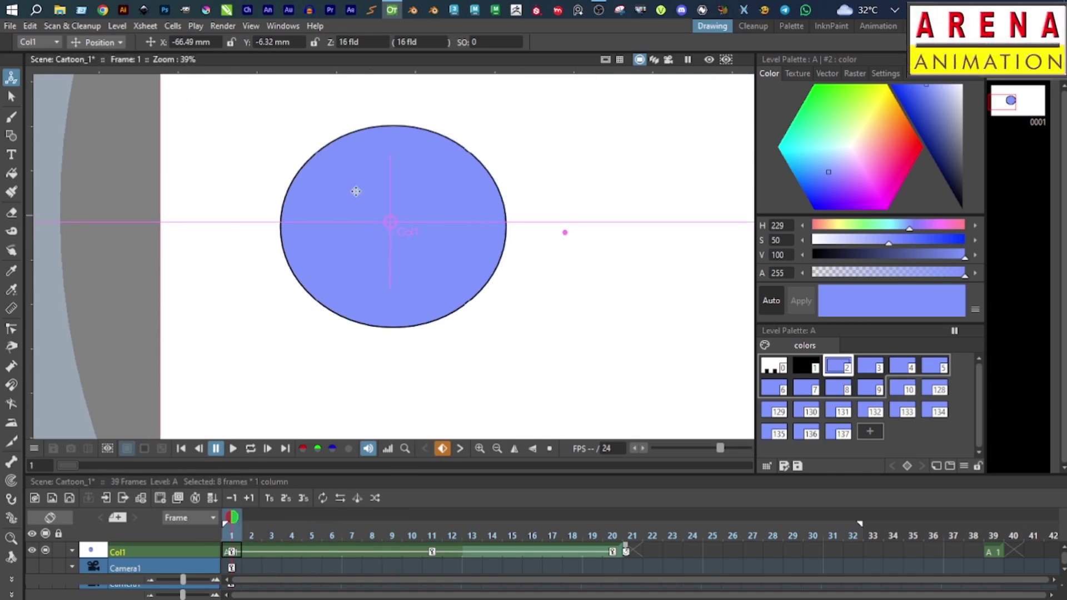
Try to draw a pointed spike in blue on the ellipse's lower-right edge with the Brush tool
{"action": "left_click", "coordinate": [10, 119]}
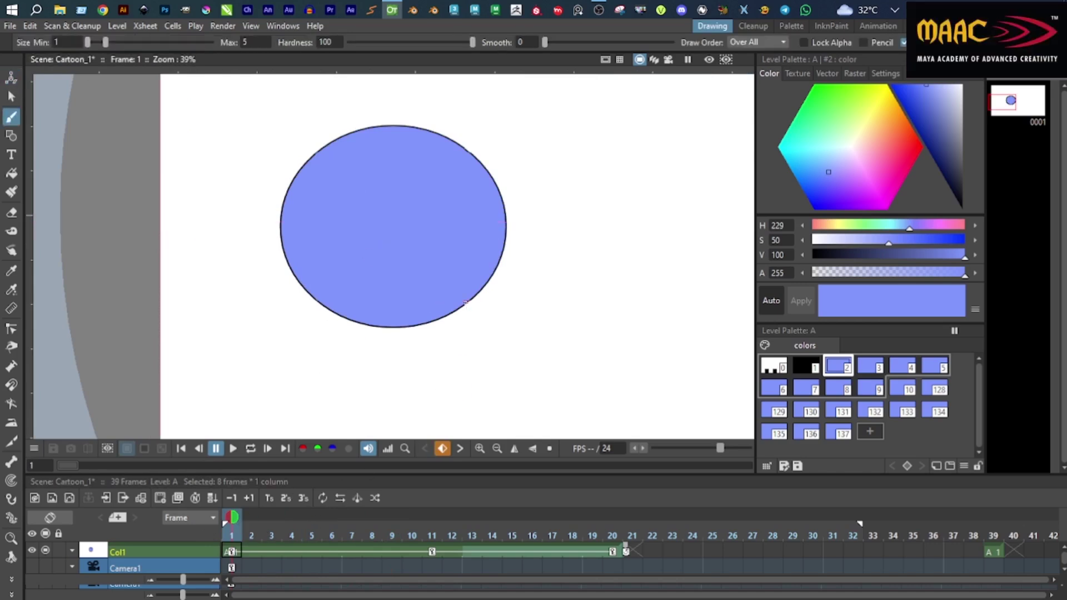
{"action": "mouse_move", "coordinate": [467, 303]}
{"action": "left_mouse_down"}
{"action": "mouse_move", "coordinate": [517, 342]}
{"action": "mouse_move", "coordinate": [509, 298]}
{"action": "mouse_move", "coordinate": [490, 277]}
{"action": "left_mouse_up"}
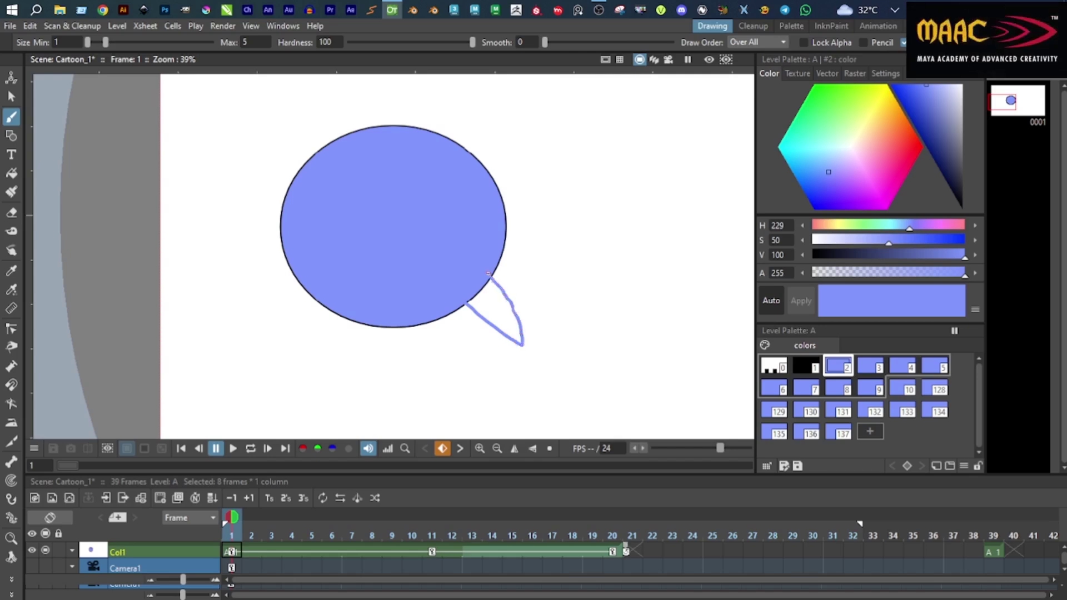
{"action": "scroll", "coordinate": [500, 310], "scroll_direction": "up", "scroll_amount": 1}
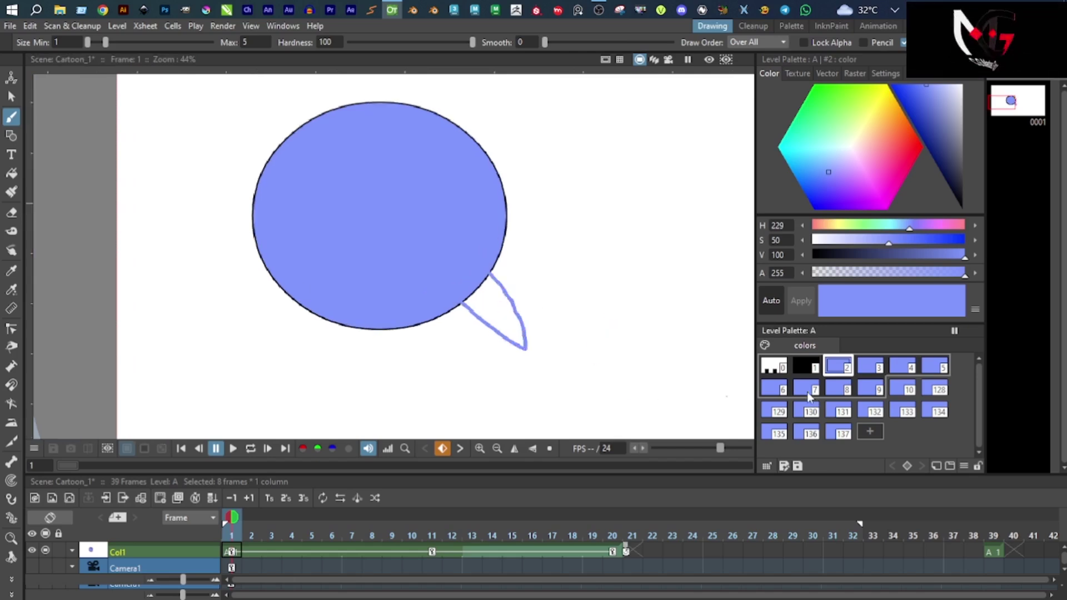
Draw three pointed spikes in black style 1 on the ellipse's lower-right, left and upper-right edges
{"action": "left_click", "coordinate": [806, 367]}
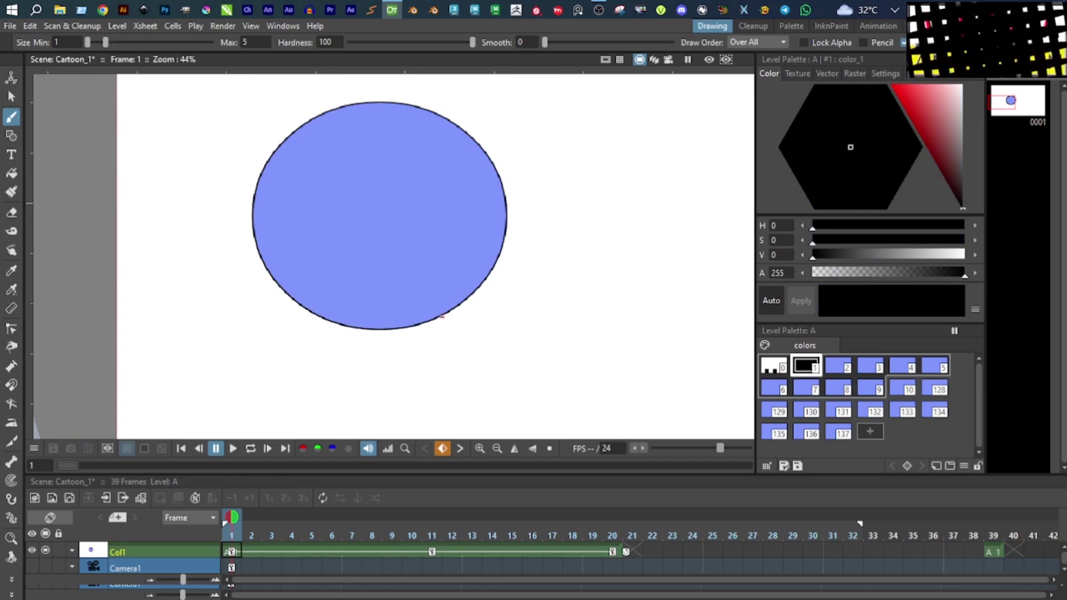
{"action": "left_click_drag", "start_coordinate": [443, 317], "coordinate": [450, 321]}
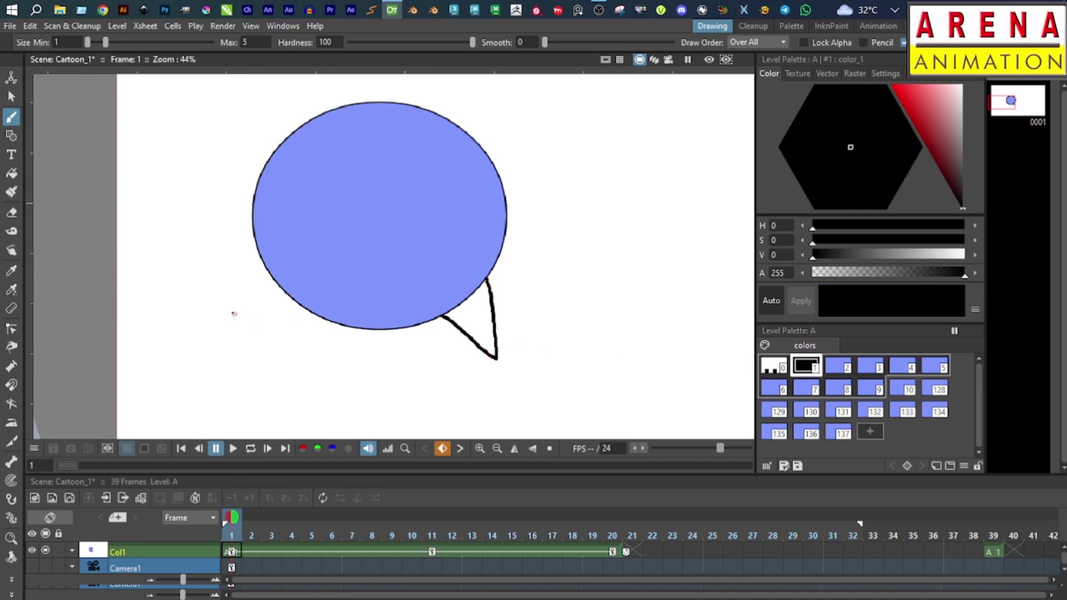
{"action": "mouse_move", "coordinate": [252, 224]}
{"action": "left_mouse_down"}
{"action": "mouse_move", "coordinate": [181, 199]}
{"action": "mouse_move", "coordinate": [258, 179]}
{"action": "left_mouse_up"}
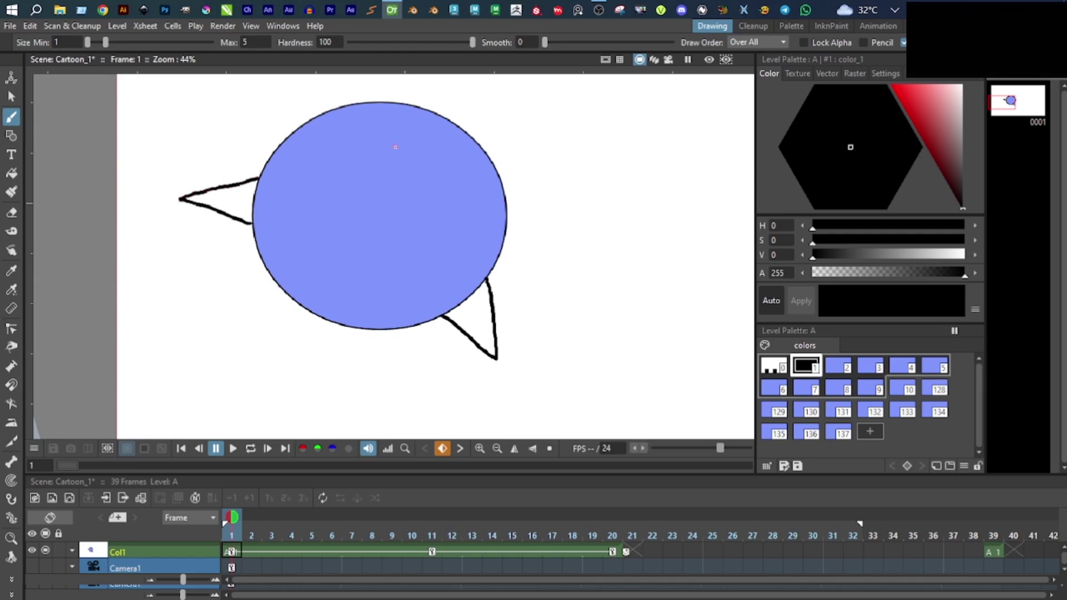
{"action": "left_click_drag", "start_coordinate": [396, 147], "coordinate": [399, 204]}
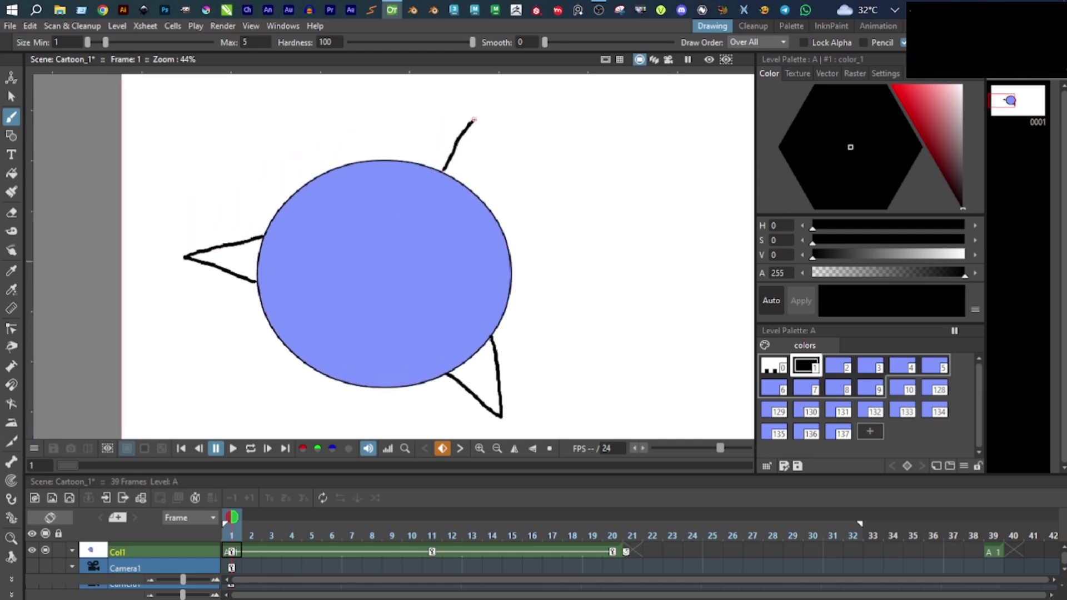
{"action": "key", "text": "ctrl+z"}
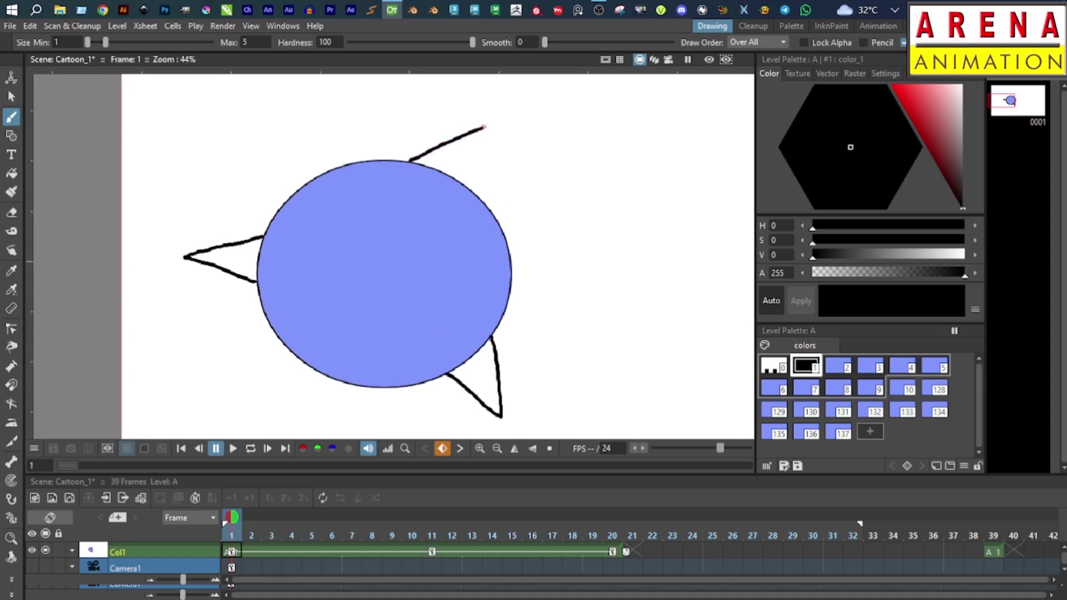
{"action": "left_click_drag", "start_coordinate": [482, 198], "coordinate": [481, 201]}
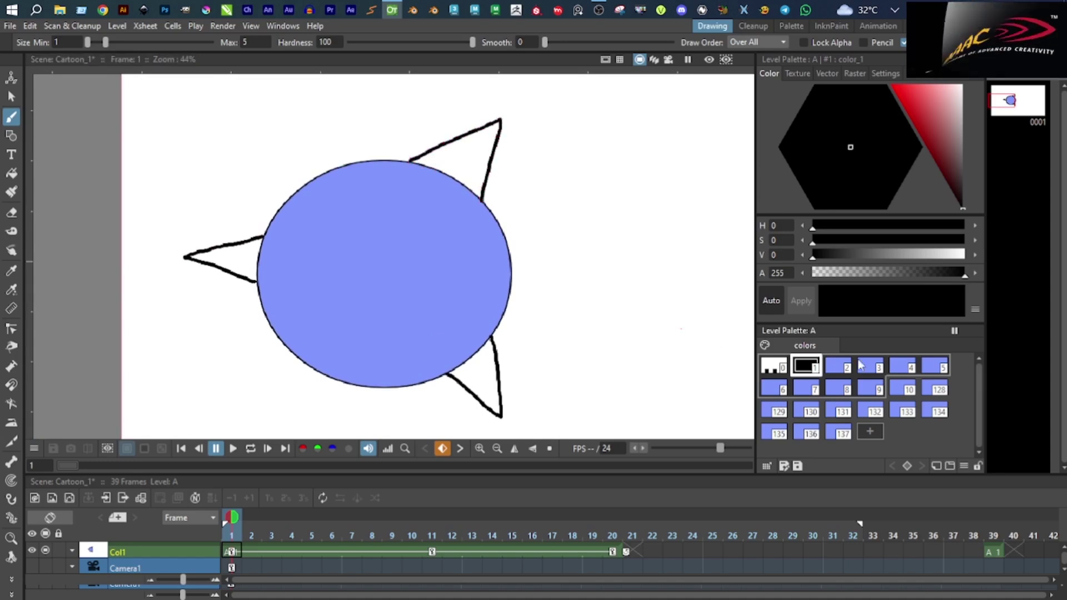
Fill the three spikes with blue style 2 to match the ellipse
{"action": "left_click", "coordinate": [842, 366]}
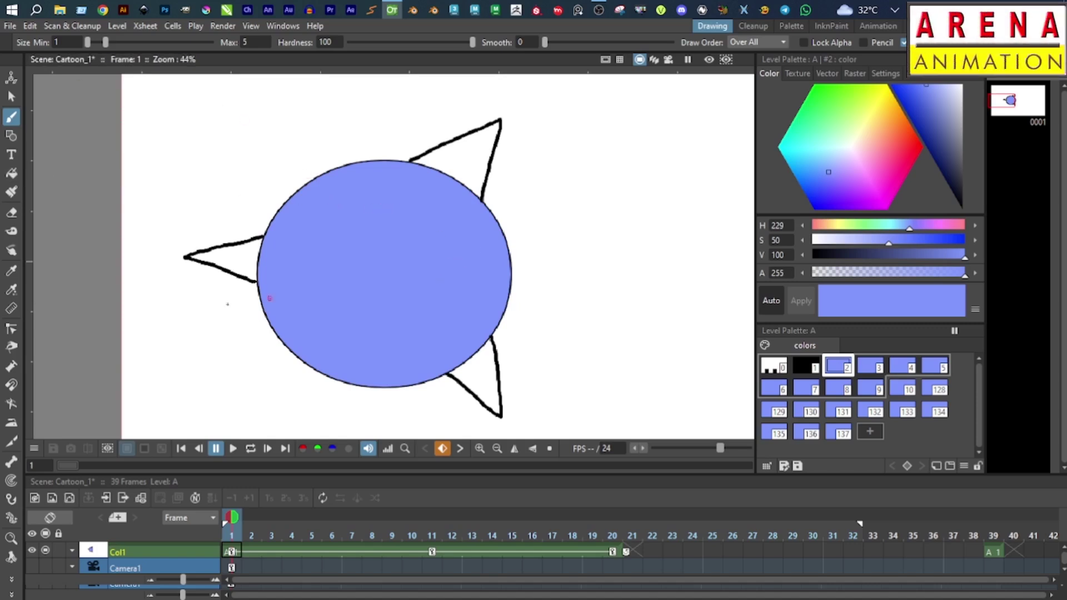
{"action": "left_click", "coordinate": [12, 173]}
{"action": "left_click", "coordinate": [469, 149]}
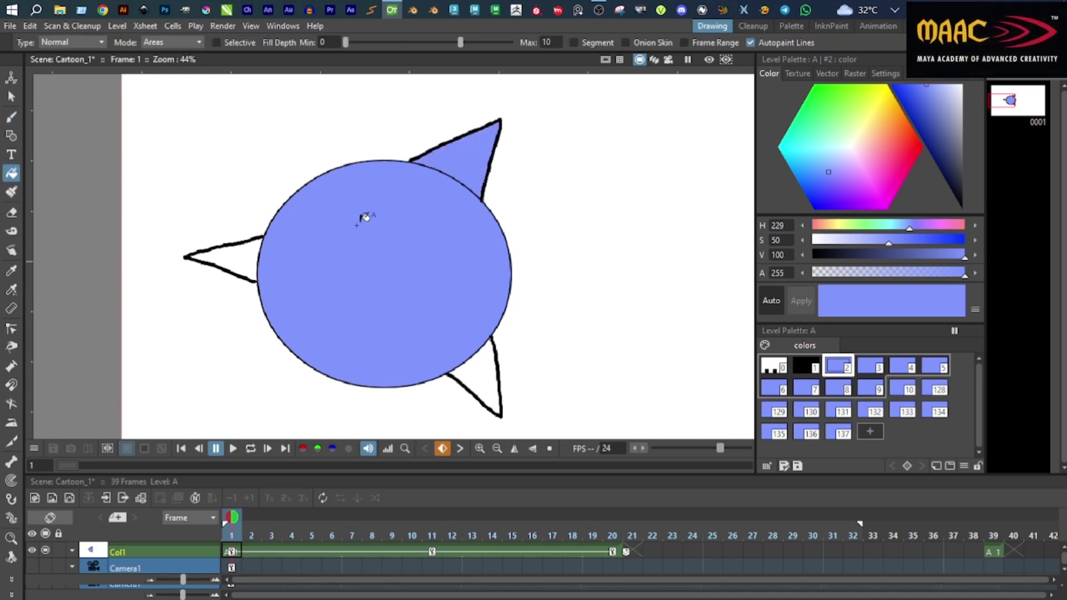
{"action": "left_click", "coordinate": [246, 253]}
{"action": "left_click", "coordinate": [479, 371]}
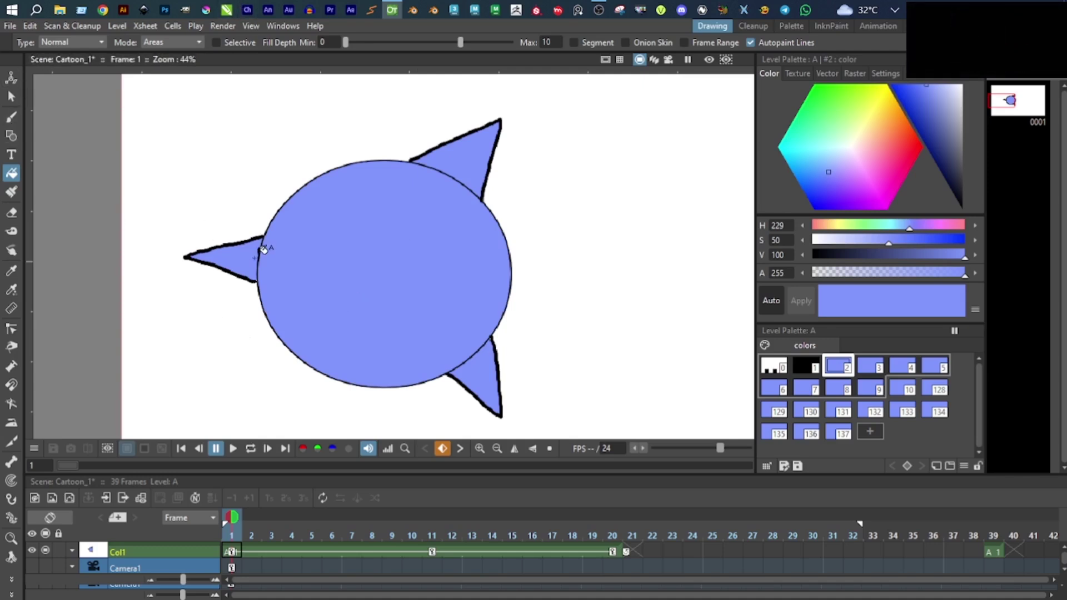
{"action": "left_click", "coordinate": [11, 97]}
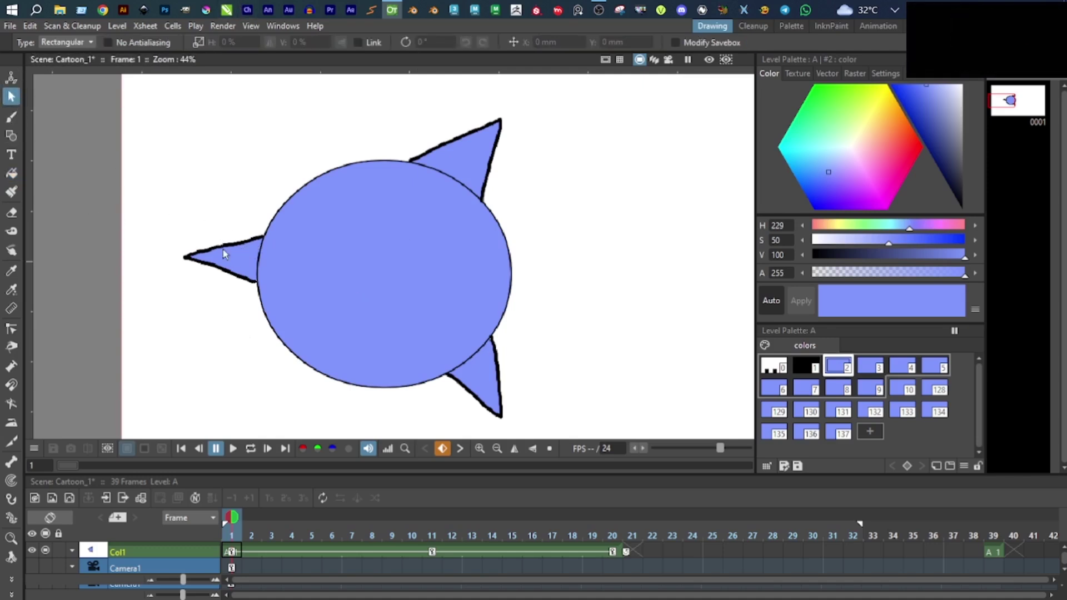
{"action": "scroll", "coordinate": [223, 250], "scroll_direction": "up", "scroll_amount": 3}
{"action": "scroll", "coordinate": [272, 256], "scroll_direction": "down", "scroll_amount": 3}
{"action": "scroll", "coordinate": [167, 248], "scroll_direction": "up", "scroll_amount": 6}
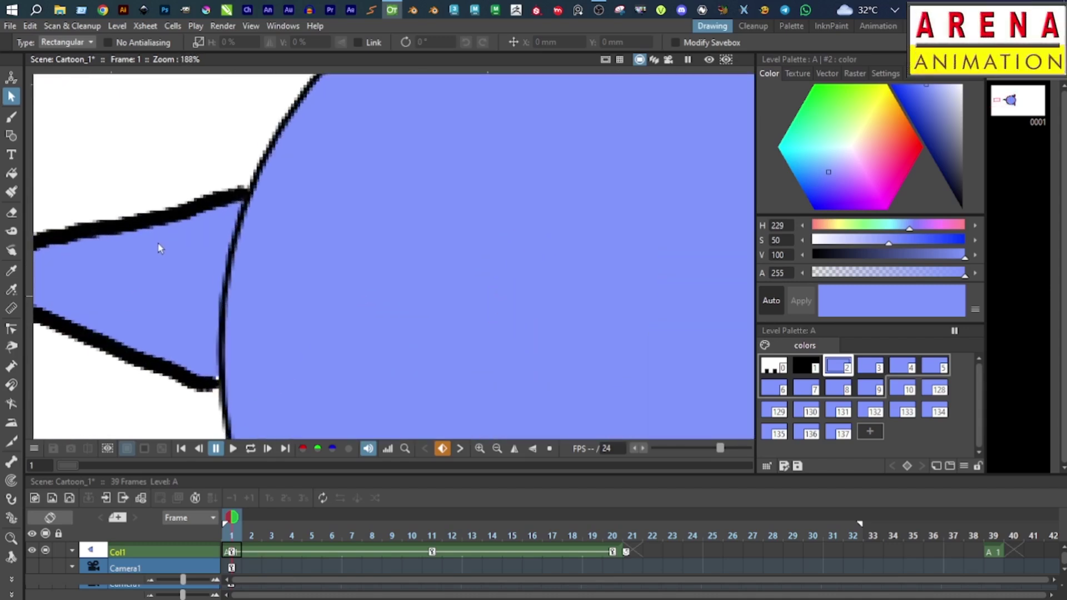
{"action": "scroll", "coordinate": [343, 265], "scroll_direction": "down", "scroll_amount": 7}
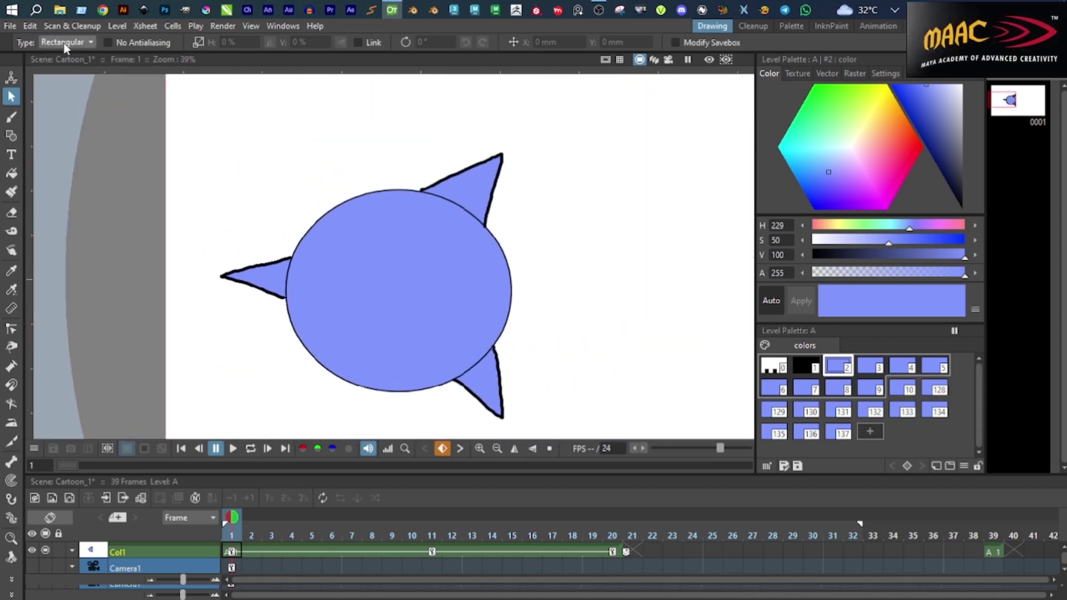
Switch the Animate tool to Rotation mode and rotate Col1 at frame 11 to about -274.72°
{"action": "key", "text": "a"}
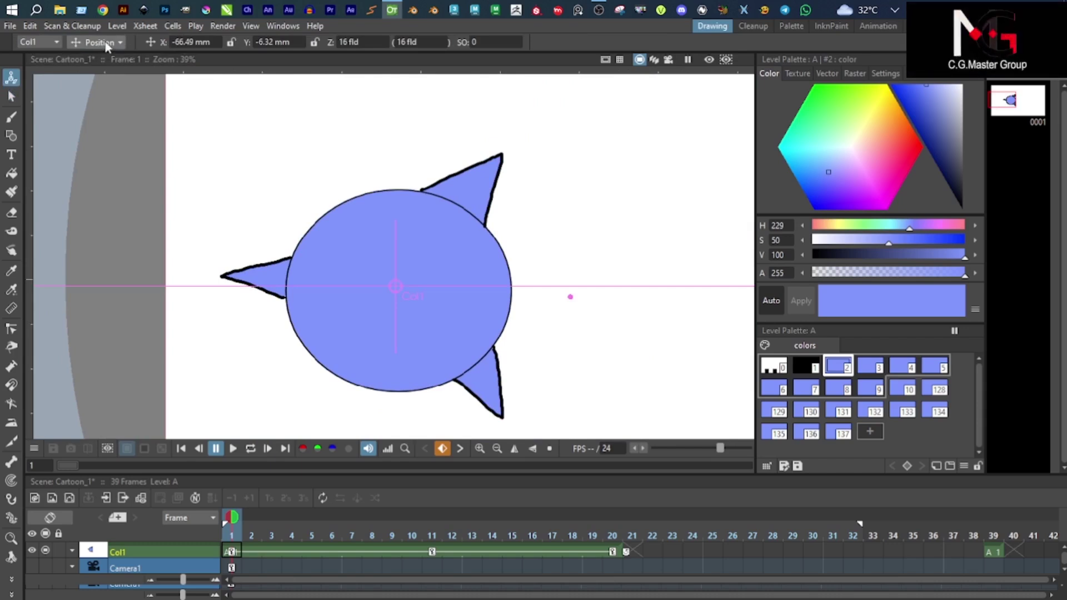
{"action": "left_click", "coordinate": [100, 75]}
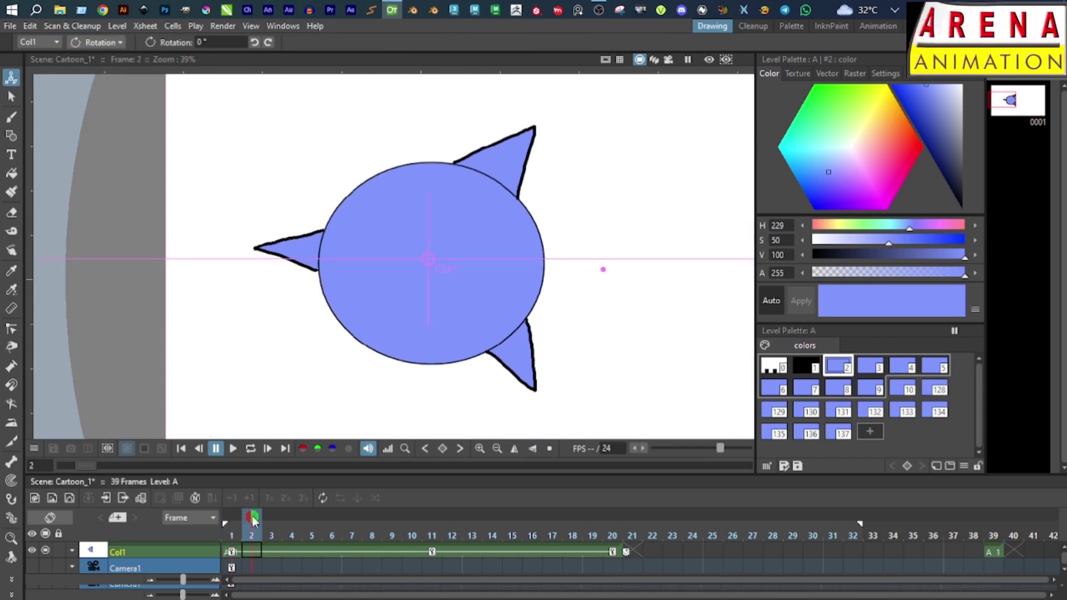
{"action": "left_click_drag", "start_coordinate": [234, 517], "coordinate": [427, 550]}
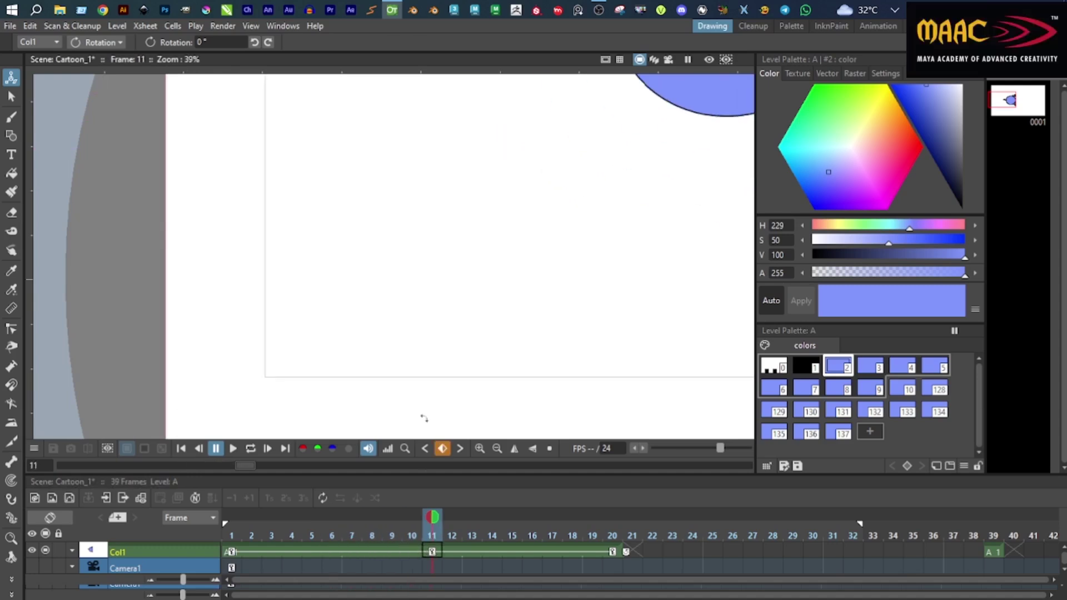
{"action": "scroll", "coordinate": [383, 383], "scroll_direction": "down", "scroll_amount": 6}
{"action": "left_click_drag", "start_coordinate": [498, 239], "coordinate": [348, 248]}
{"action": "scroll", "coordinate": [348, 248], "scroll_direction": "up", "scroll_amount": 2}
{"action": "left_click_drag", "start_coordinate": [513, 310], "coordinate": [571, 60]}
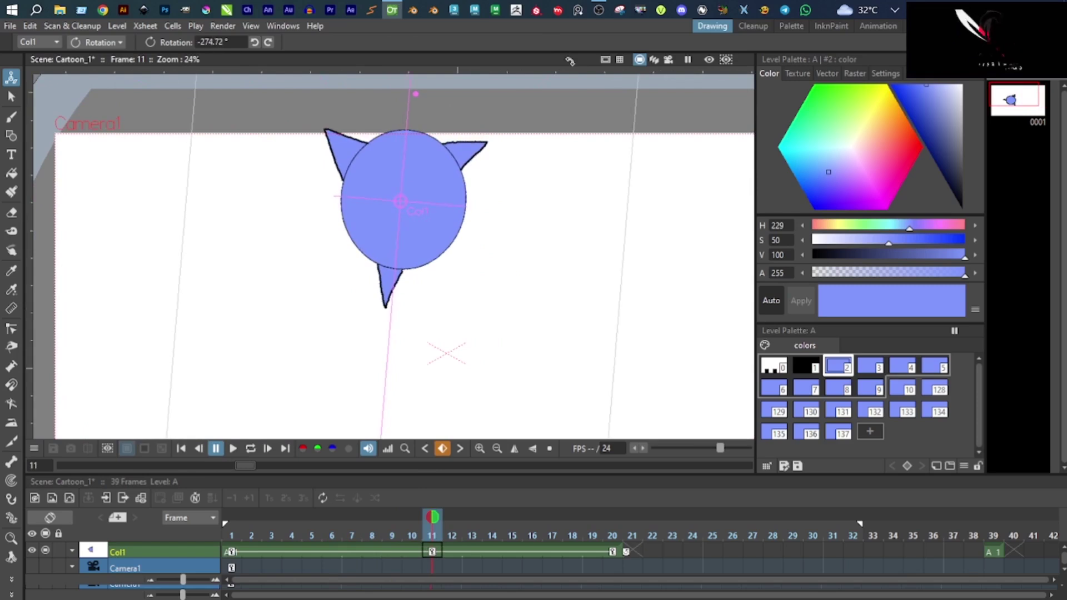
Adjust Col1's rotation at frame 11 to about -191.25°
{"action": "left_click_drag", "start_coordinate": [435, 518], "coordinate": [437, 566]}
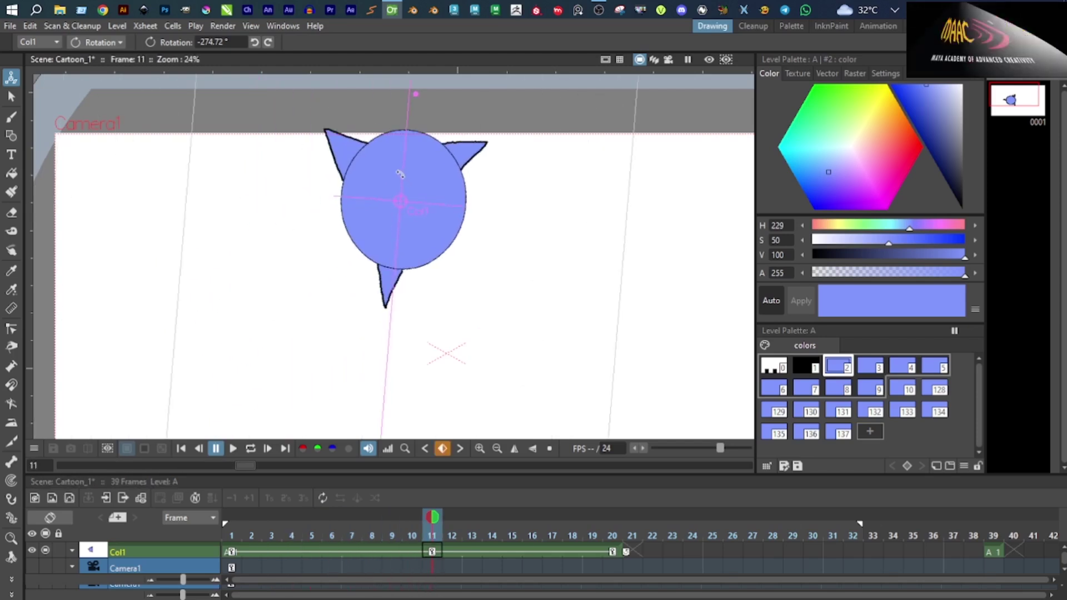
{"action": "left_click_drag", "start_coordinate": [435, 194], "coordinate": [466, 225]}
{"action": "left_click_drag", "start_coordinate": [518, 173], "coordinate": [415, 202]}
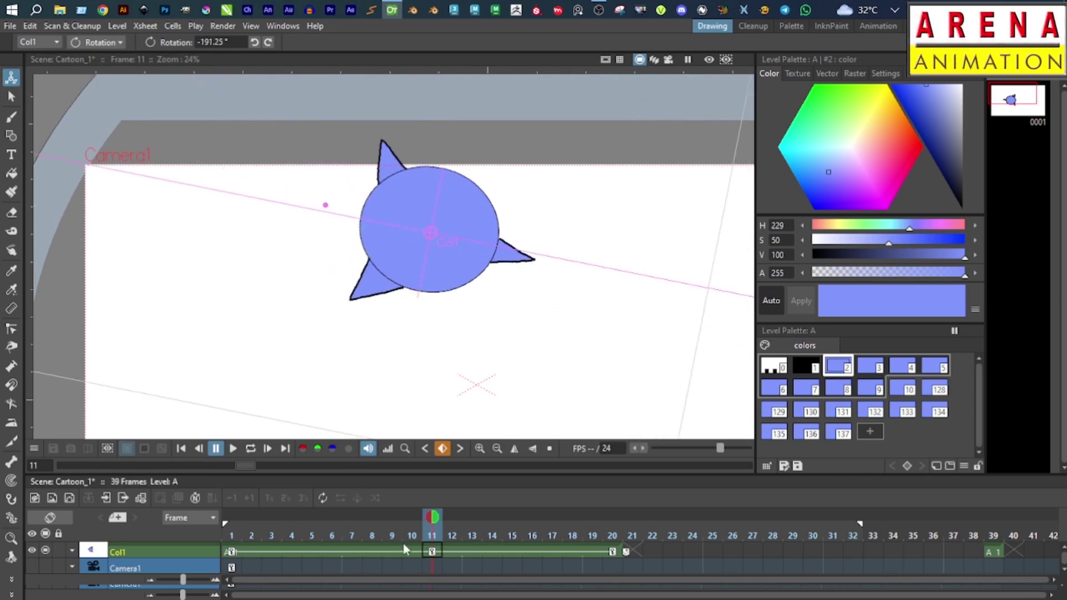
Keyframe Col1's rotation at about -117.64° on frame 8 and about -328.01° on frame 2
{"action": "left_click_drag", "start_coordinate": [433, 519], "coordinate": [373, 527]}
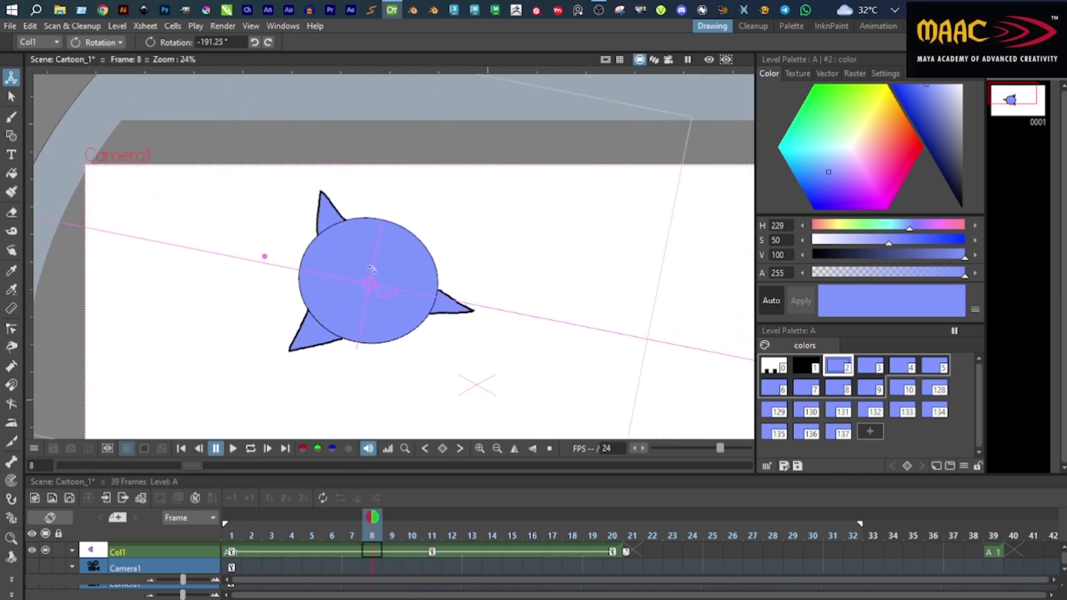
{"action": "left_click_drag", "start_coordinate": [371, 269], "coordinate": [184, 281]}
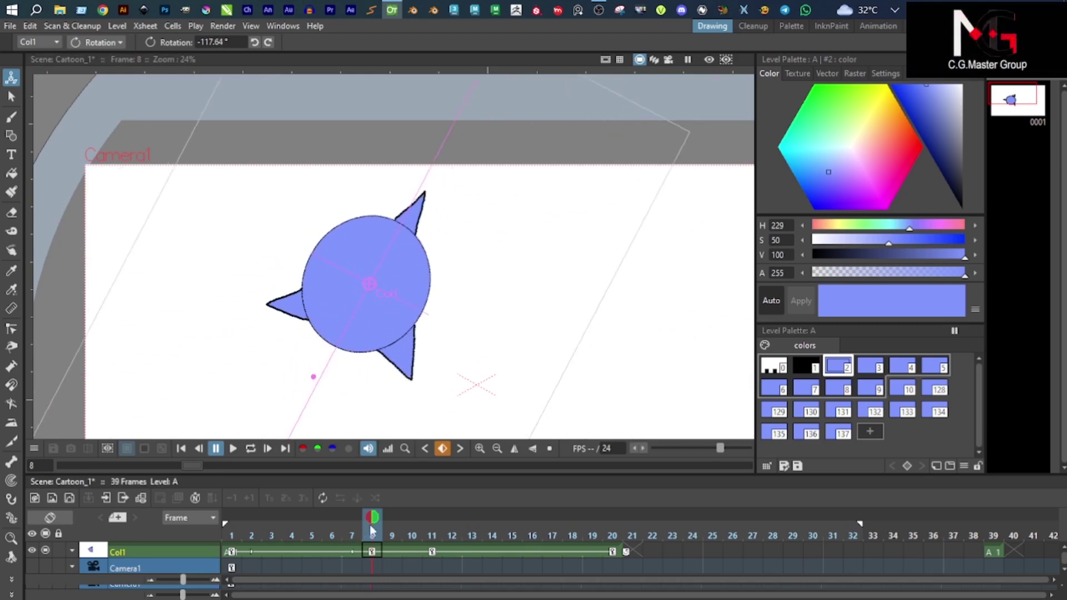
{"action": "left_click_drag", "start_coordinate": [361, 516], "coordinate": [252, 523]}
{"action": "scroll", "coordinate": [382, 302], "scroll_direction": "down", "scroll_amount": 2}
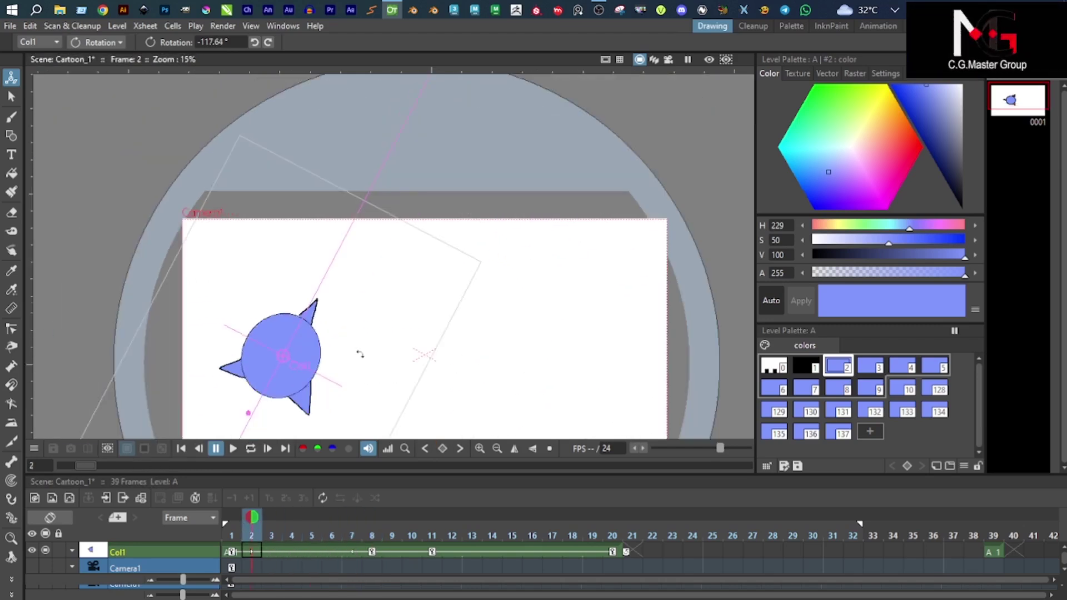
{"action": "left_click_drag", "start_coordinate": [383, 302], "coordinate": [394, 252]}
{"action": "scroll", "coordinate": [379, 195], "scroll_direction": "up", "scroll_amount": 2}
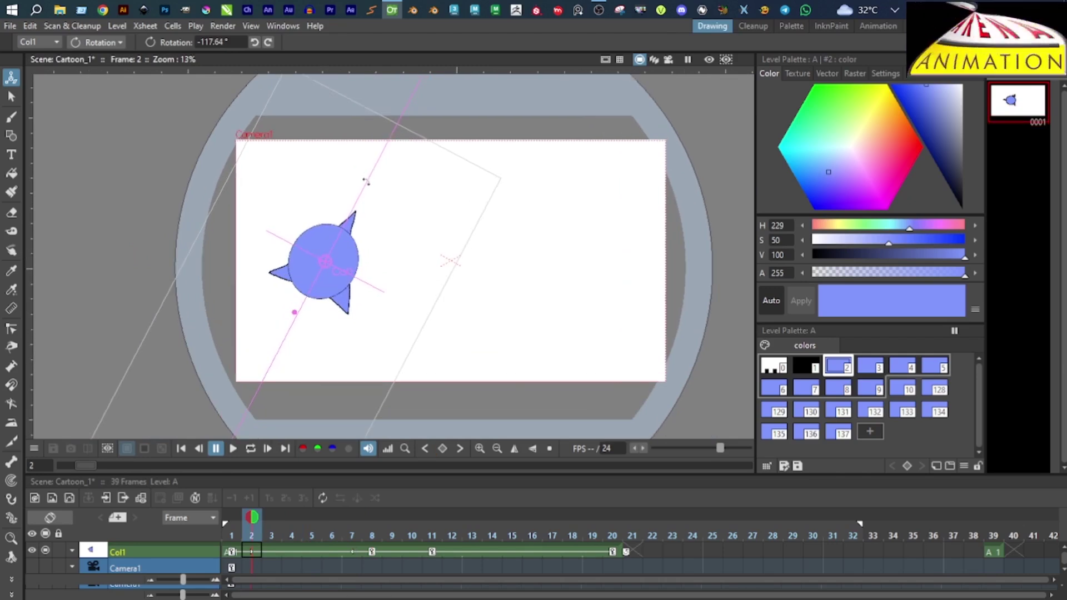
{"action": "left_click_drag", "start_coordinate": [457, 200], "coordinate": [195, 257]}
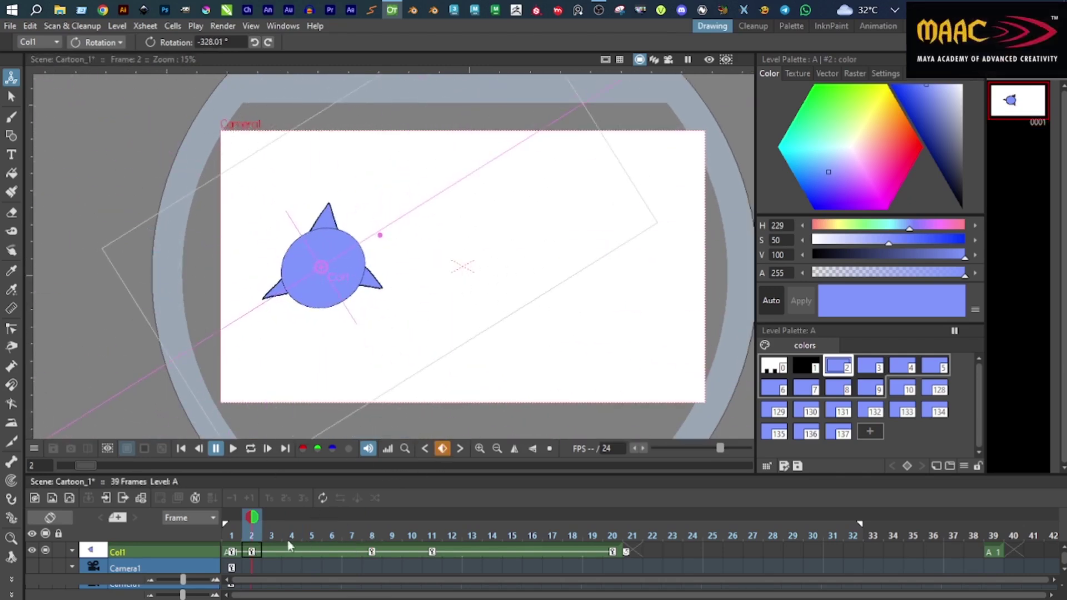
Keyframe Col1's rotation at about -333.89° on frame 12 and about -143.45° on frame 19
{"action": "left_click_drag", "start_coordinate": [252, 519], "coordinate": [452, 566]}
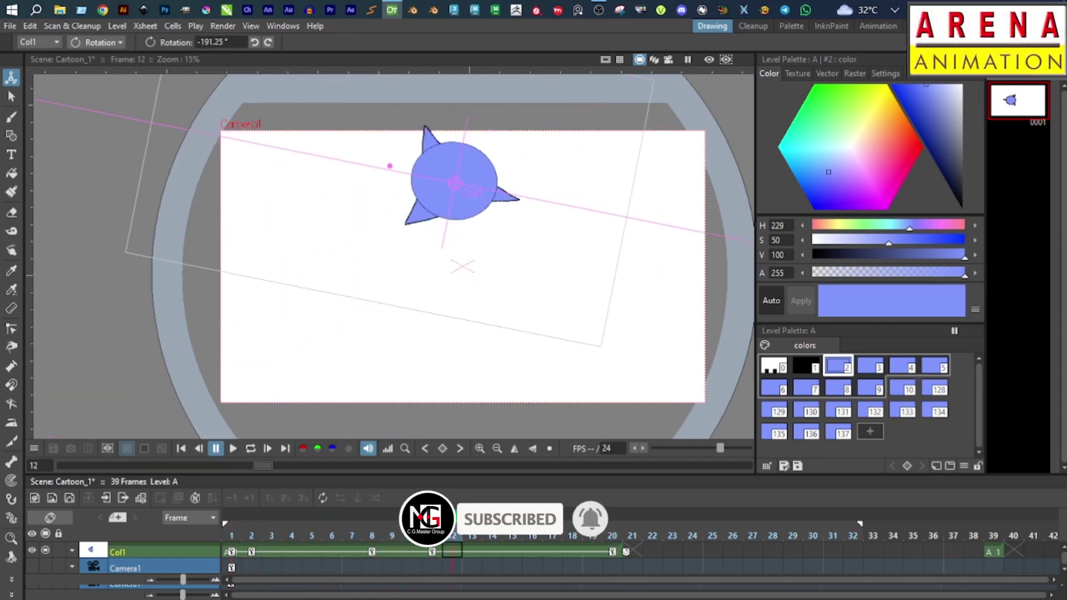
{"action": "left_click_drag", "start_coordinate": [555, 171], "coordinate": [338, 292]}
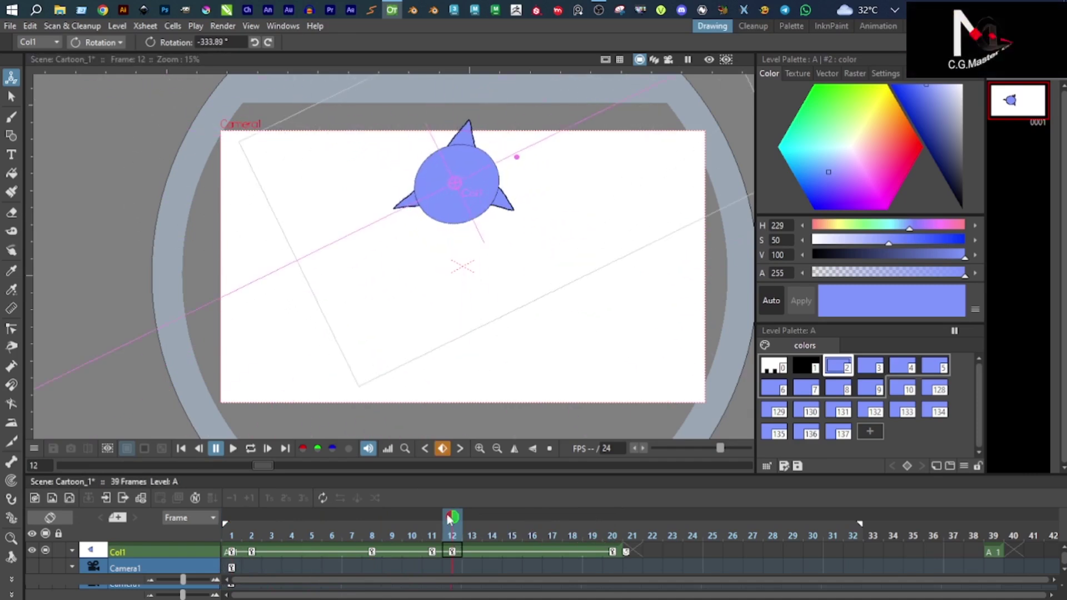
{"action": "left_click_drag", "start_coordinate": [447, 515], "coordinate": [590, 531]}
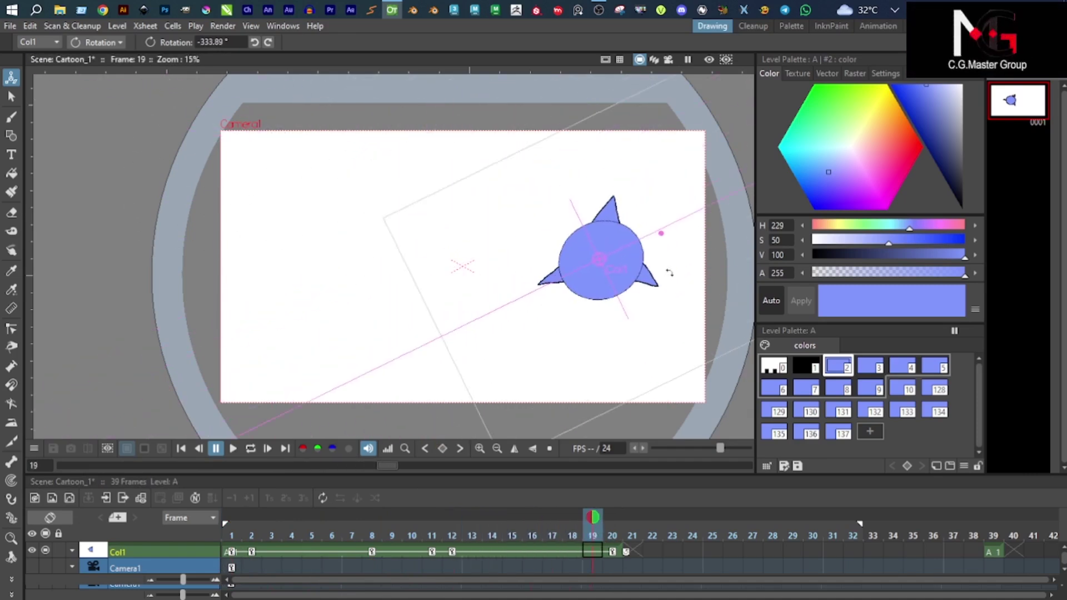
{"action": "left_click_drag", "start_coordinate": [671, 270], "coordinate": [401, 269]}
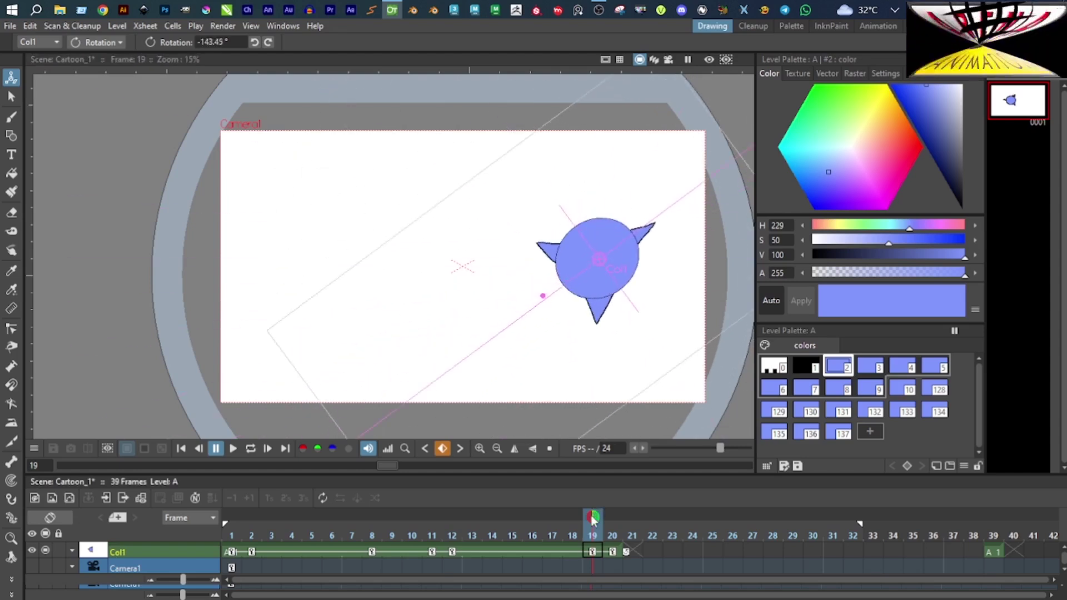
Switch the Animate tool to Scale mode and keyframe Col1's global scale at about 85.76% on frame 1 and 73.83% on frame 3
{"action": "left_click_drag", "start_coordinate": [591, 531], "coordinate": [232, 556]}
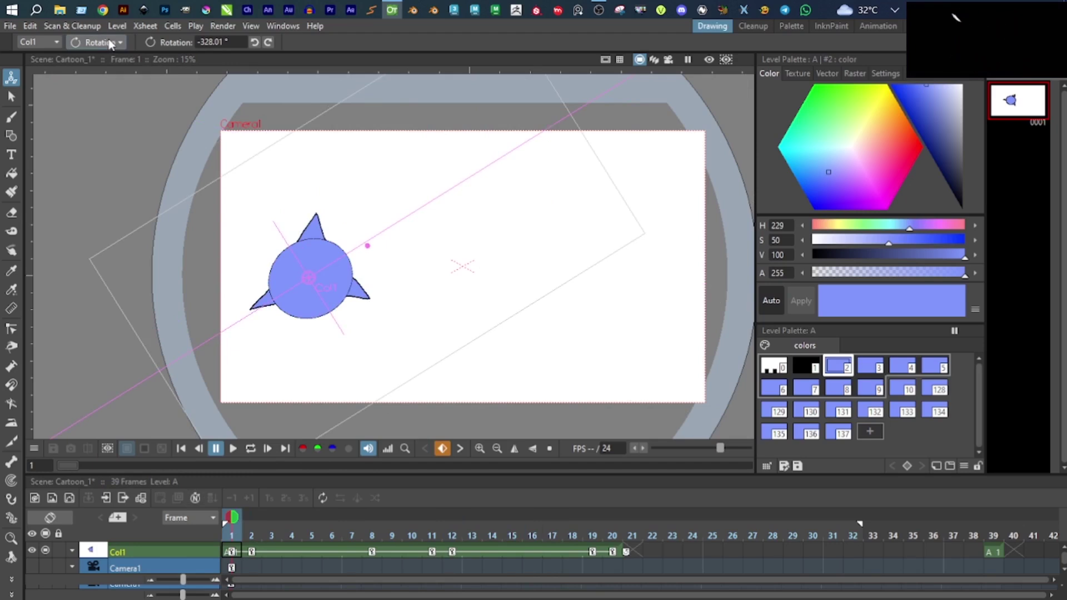
{"action": "left_click", "coordinate": [100, 97]}
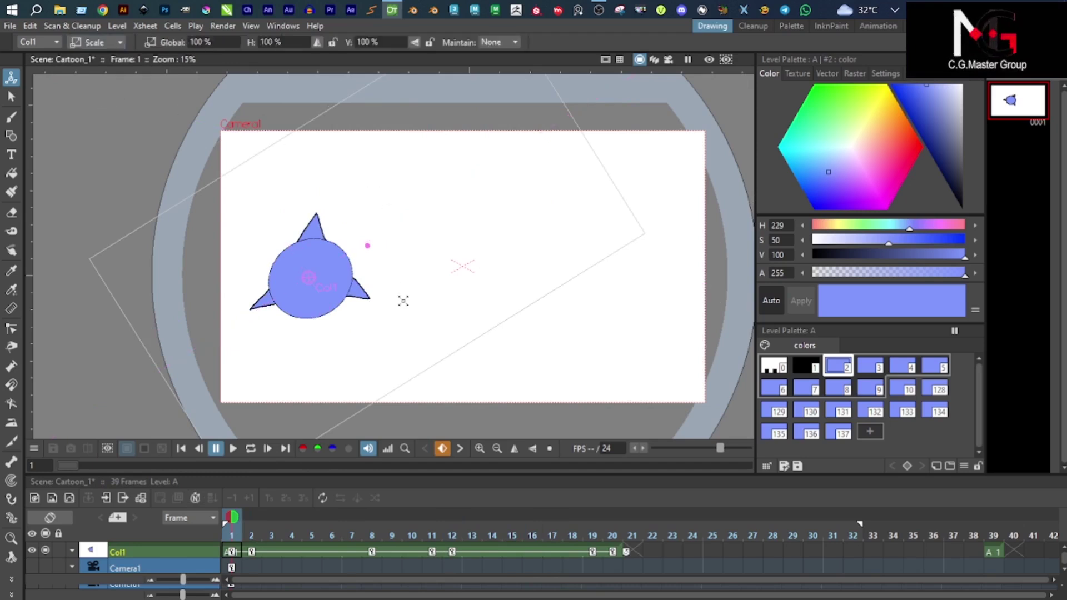
{"action": "mouse_move", "coordinate": [404, 301]}
{"action": "left_mouse_down"}
{"action": "mouse_move", "coordinate": [412, 307]}
{"action": "mouse_move", "coordinate": [378, 297]}
{"action": "left_mouse_up"}
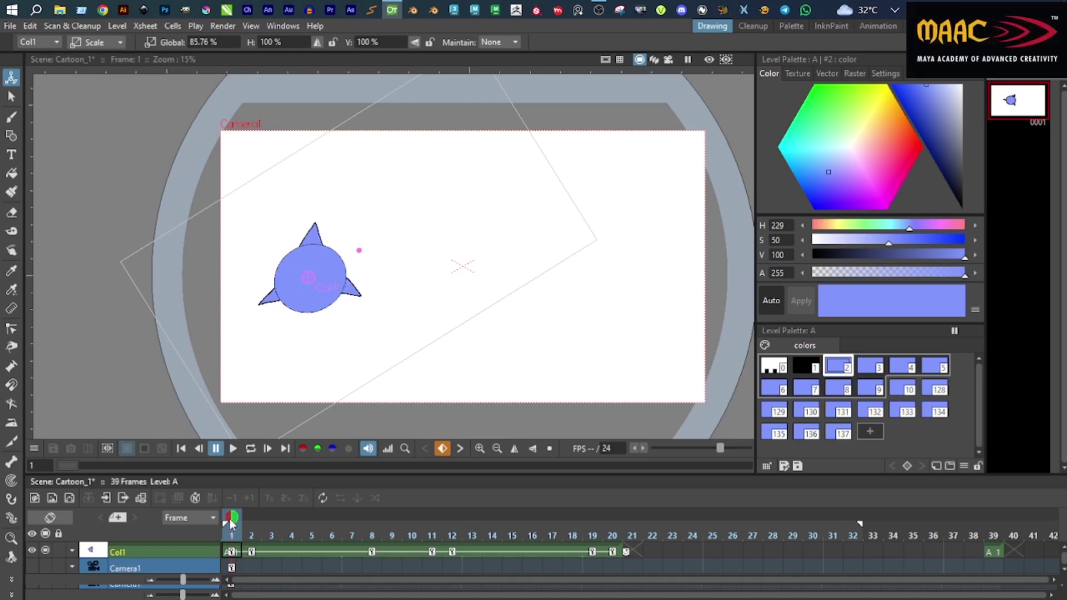
{"action": "left_click", "coordinate": [245, 523]}
{"action": "left_click", "coordinate": [268, 522]}
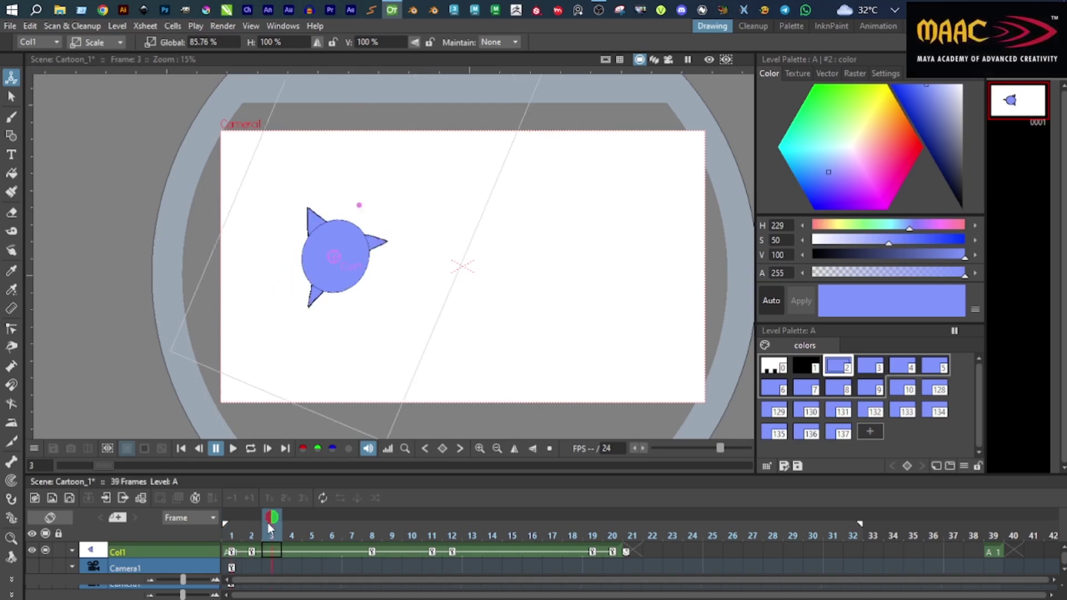
{"action": "mouse_move", "coordinate": [353, 260]}
{"action": "left_mouse_down"}
{"action": "mouse_move", "coordinate": [357, 251]}
{"action": "mouse_move", "coordinate": [345, 279]}
{"action": "mouse_move", "coordinate": [325, 275]}
{"action": "left_mouse_up"}
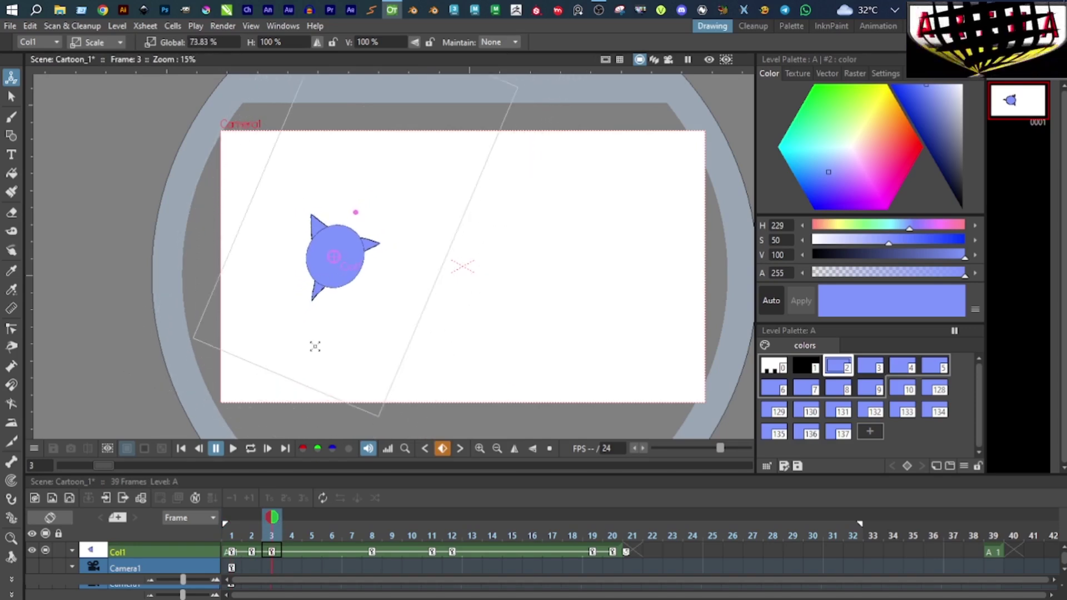
Keyframe Col1's global scale at about 180.22% on frame 8 and about 57.9% on frame 19
{"action": "left_click", "coordinate": [231, 522]}
{"action": "left_click_drag", "start_coordinate": [217, 522], "coordinate": [362, 536]}
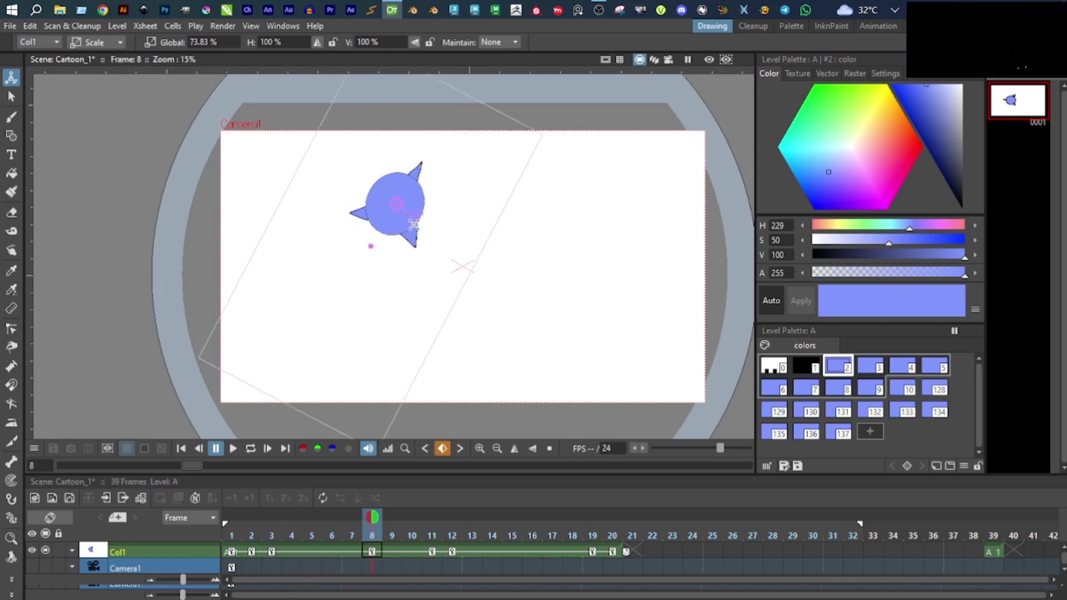
{"action": "mouse_move", "coordinate": [414, 225]}
{"action": "left_mouse_down"}
{"action": "mouse_move", "coordinate": [476, 171]}
{"action": "mouse_move", "coordinate": [488, 186]}
{"action": "mouse_move", "coordinate": [473, 216]}
{"action": "left_mouse_up"}
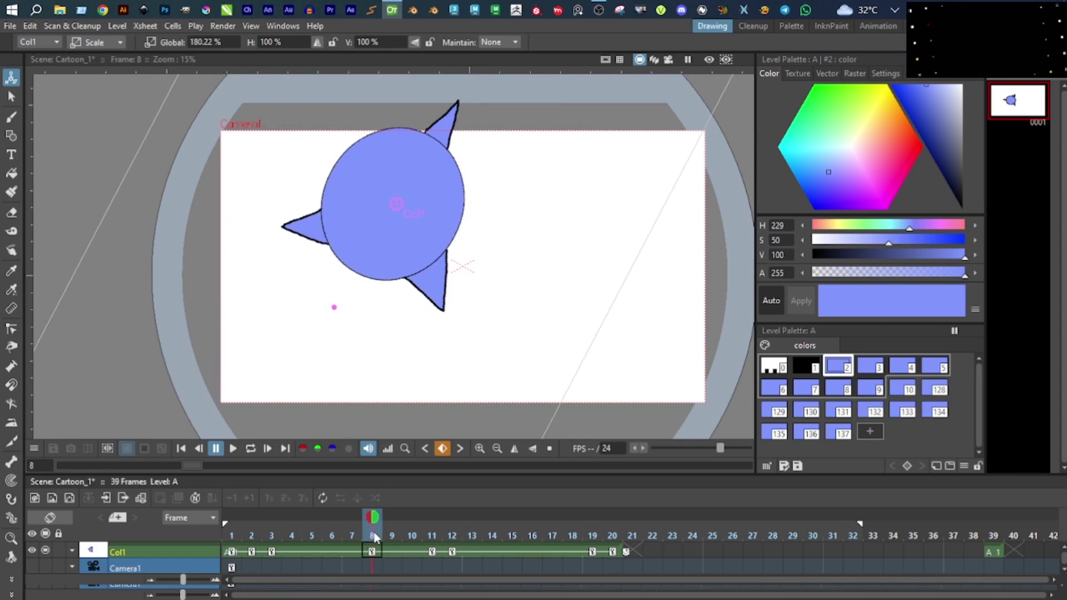
{"action": "mouse_move", "coordinate": [374, 537]}
{"action": "left_mouse_down"}
{"action": "mouse_move", "coordinate": [351, 522]}
{"action": "mouse_move", "coordinate": [195, 522]}
{"action": "mouse_move", "coordinate": [593, 577]}
{"action": "left_mouse_up"}
{"action": "left_click_drag", "start_coordinate": [671, 204], "coordinate": [644, 439]}
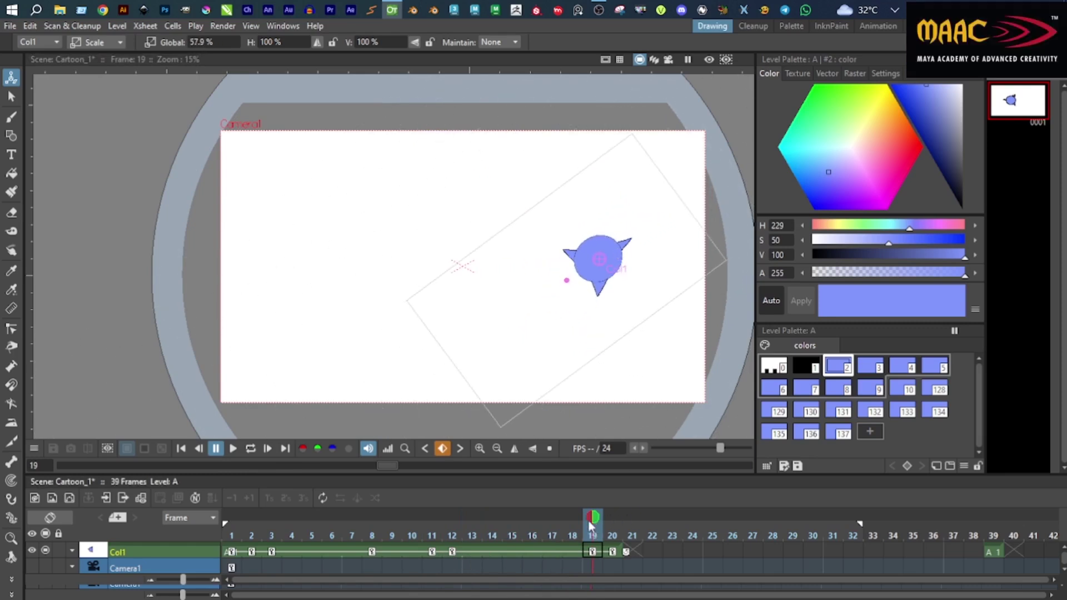
Review Col1's scale animation between frames 3 and 20
{"action": "mouse_move", "coordinate": [591, 534]}
{"action": "left_mouse_down"}
{"action": "mouse_move", "coordinate": [406, 549]}
{"action": "mouse_move", "coordinate": [292, 533]}
{"action": "mouse_move", "coordinate": [272, 542]}
{"action": "mouse_move", "coordinate": [601, 550]}
{"action": "mouse_move", "coordinate": [314, 549]}
{"action": "mouse_move", "coordinate": [346, 551]}
{"action": "left_mouse_up"}
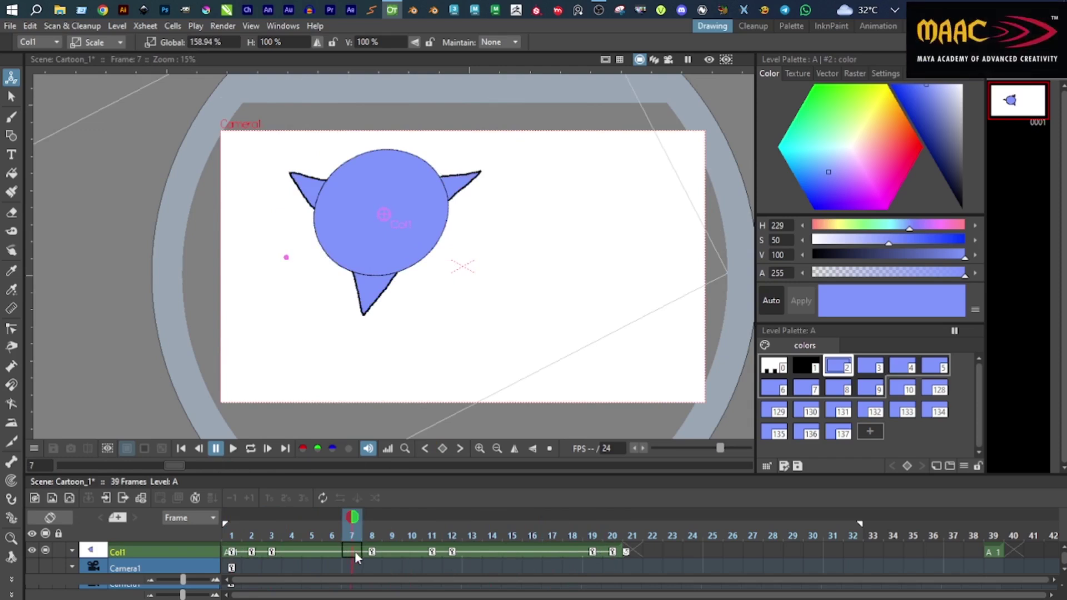
{"action": "left_click", "coordinate": [386, 554]}
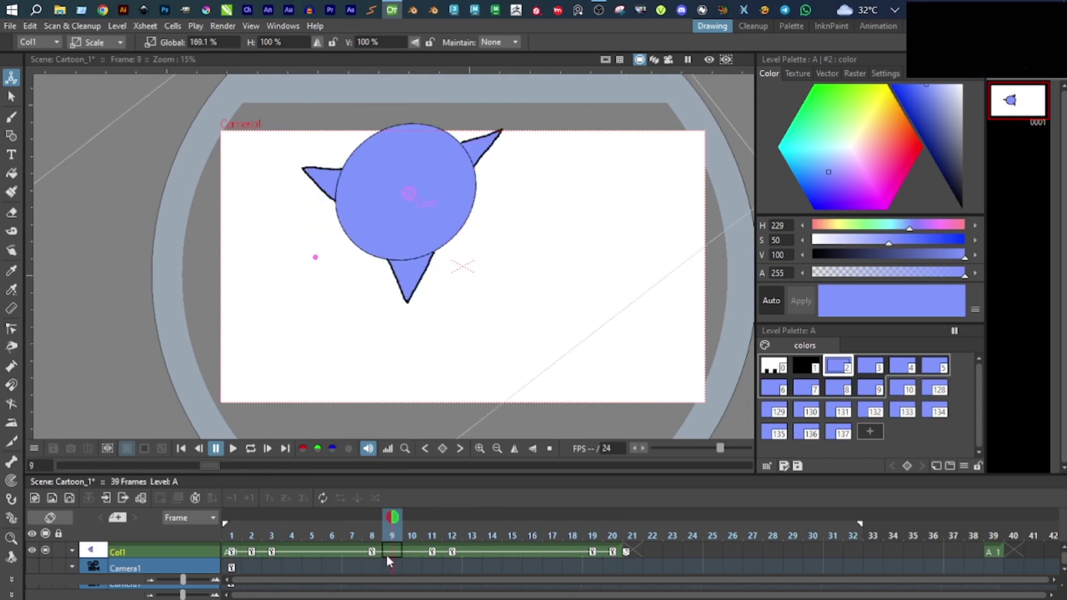
{"action": "left_click_drag", "start_coordinate": [388, 556], "coordinate": [531, 552]}
{"action": "left_click", "coordinate": [612, 552]}
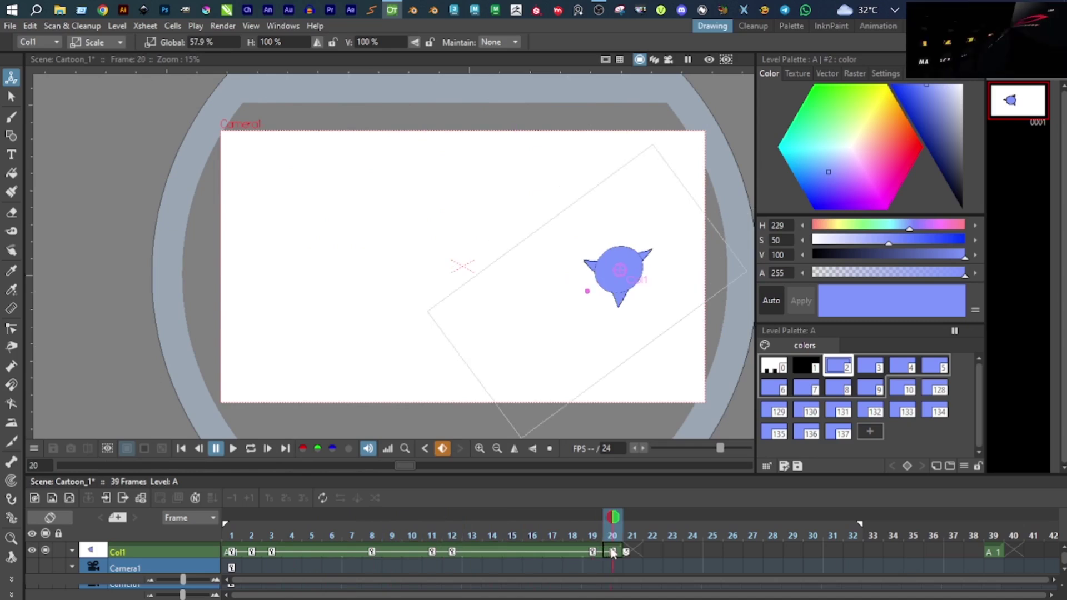
{"action": "left_click", "coordinate": [629, 554]}
{"action": "left_click_drag", "start_coordinate": [630, 556], "coordinate": [281, 563]}
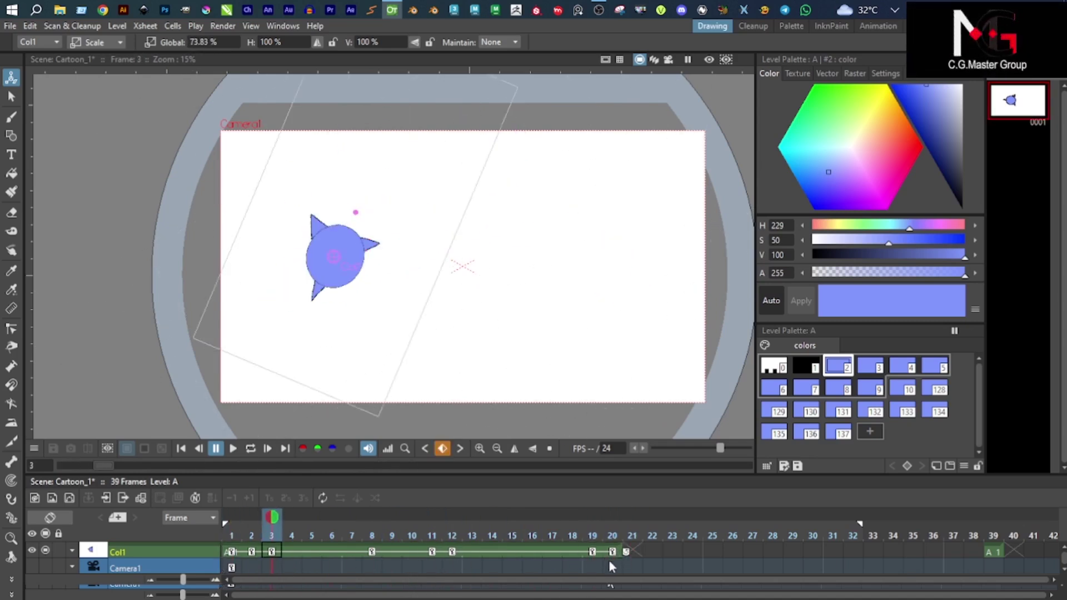
Delete Col1's leftover drawing cell at frame 39, selecting the cells of frames 37 to 40
{"action": "left_click_drag", "start_coordinate": [699, 558], "coordinate": [265, 575]}
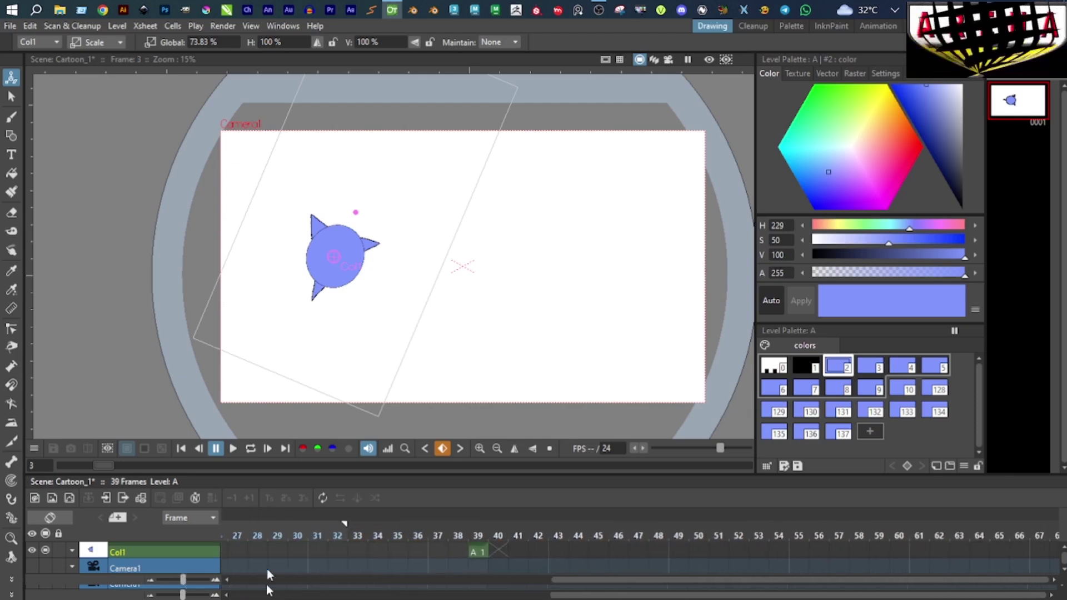
{"action": "left_click", "coordinate": [497, 553]}
{"action": "left_click", "coordinate": [475, 555]}
{"action": "left_click", "coordinate": [438, 565]}
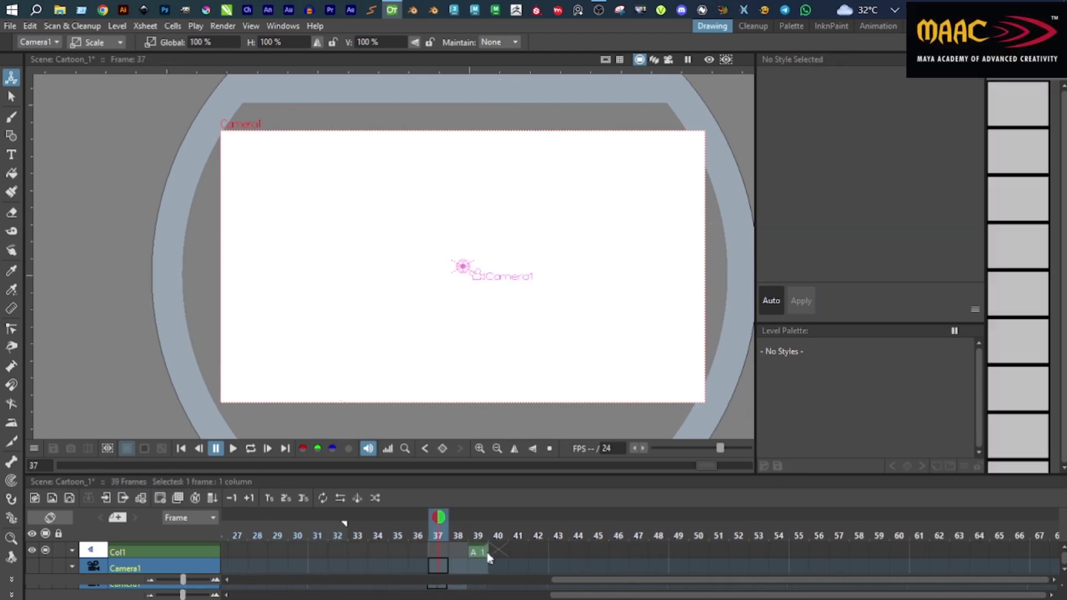
{"action": "key", "text": "Delete"}
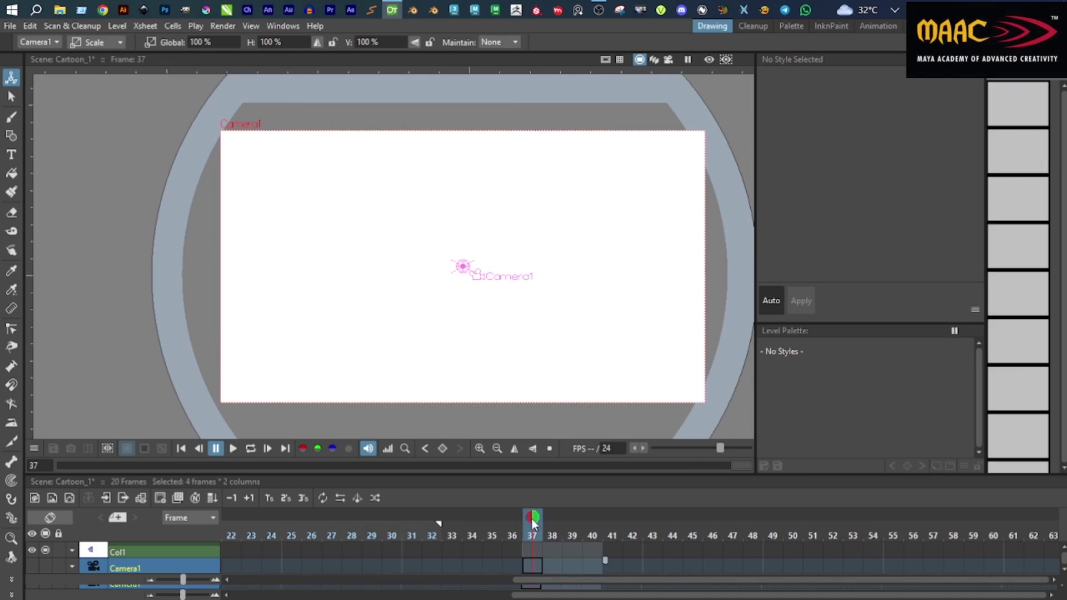
In Shear mode, try shearing Camera1 at frame 4 by about -20.04° horizontally and 9.35° vertically, and undo it
{"action": "left_click_drag", "start_coordinate": [532, 521], "coordinate": [97, 528]}
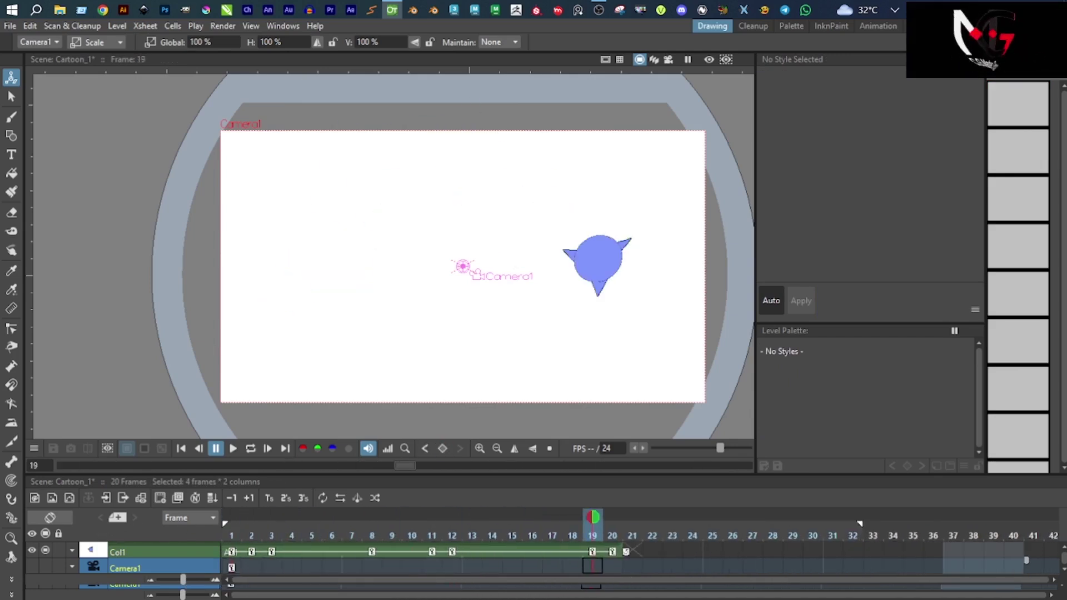
{"action": "left_click_drag", "start_coordinate": [566, 583], "coordinate": [330, 573]}
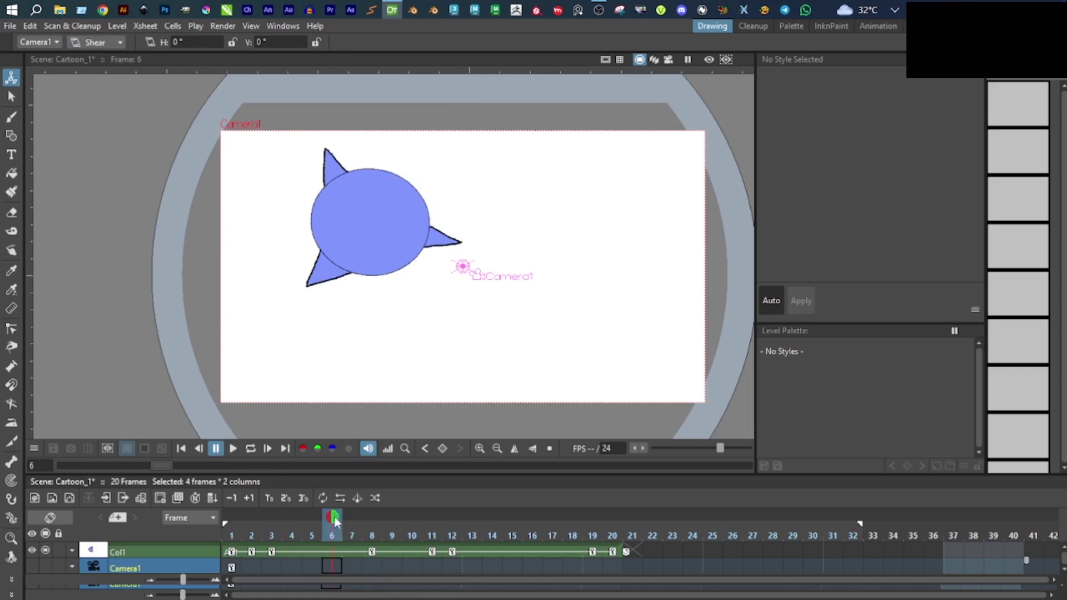
{"action": "left_click_drag", "start_coordinate": [334, 521], "coordinate": [287, 522]}
{"action": "left_click_drag", "start_coordinate": [381, 241], "coordinate": [401, 221]}
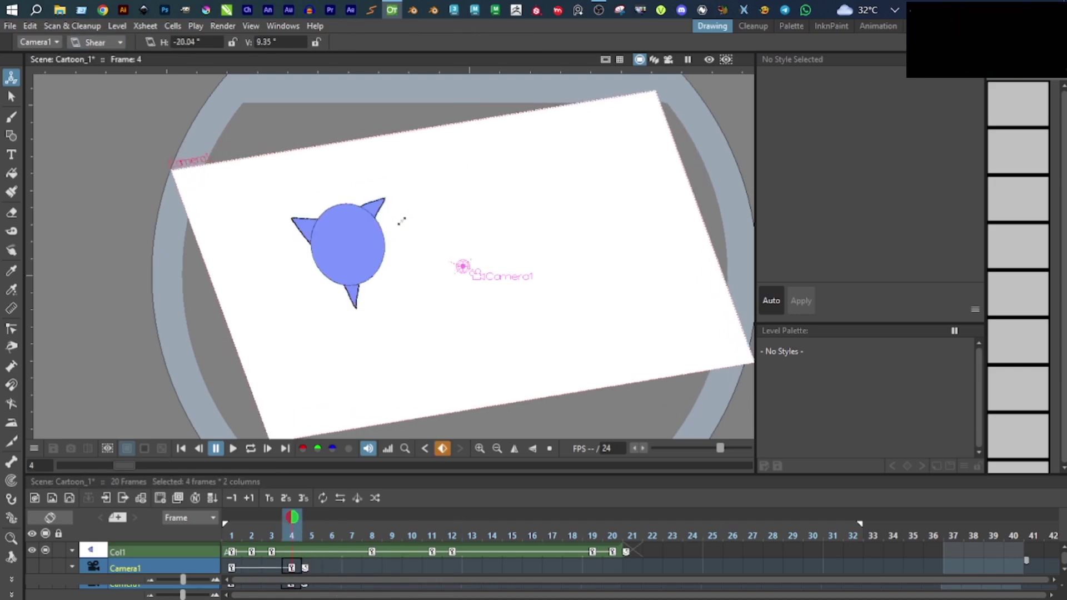
{"action": "key", "text": "ctrl+z"}
{"action": "key", "text": "ctrl+z"}
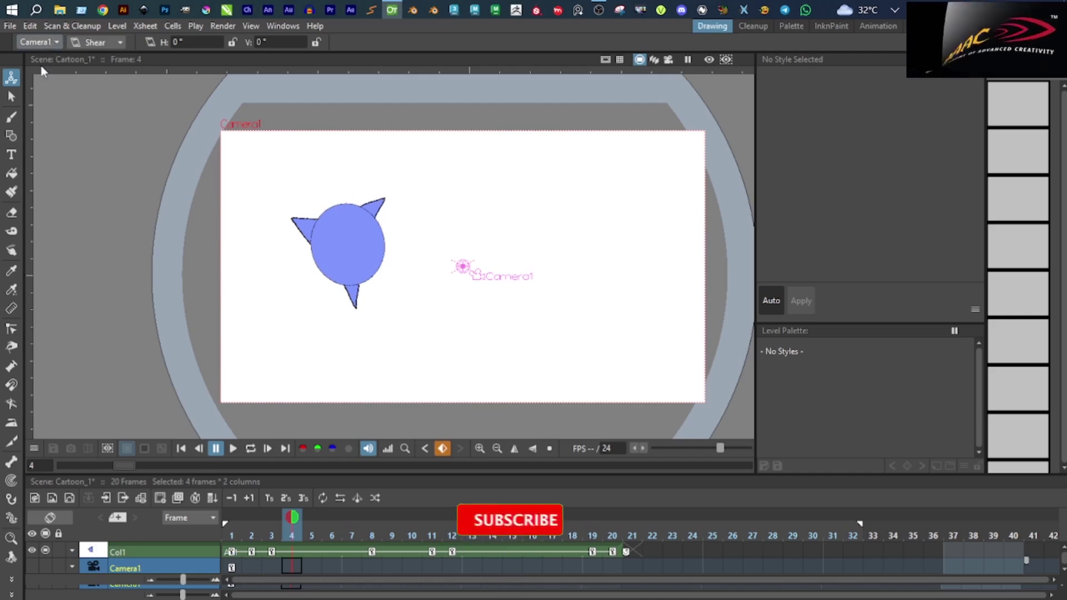
Target the Table with the Animate tool, try shearing it at frame 4, and undo the change
{"action": "left_click", "coordinate": [38, 42]}
{"action": "left_click", "coordinate": [33, 54]}
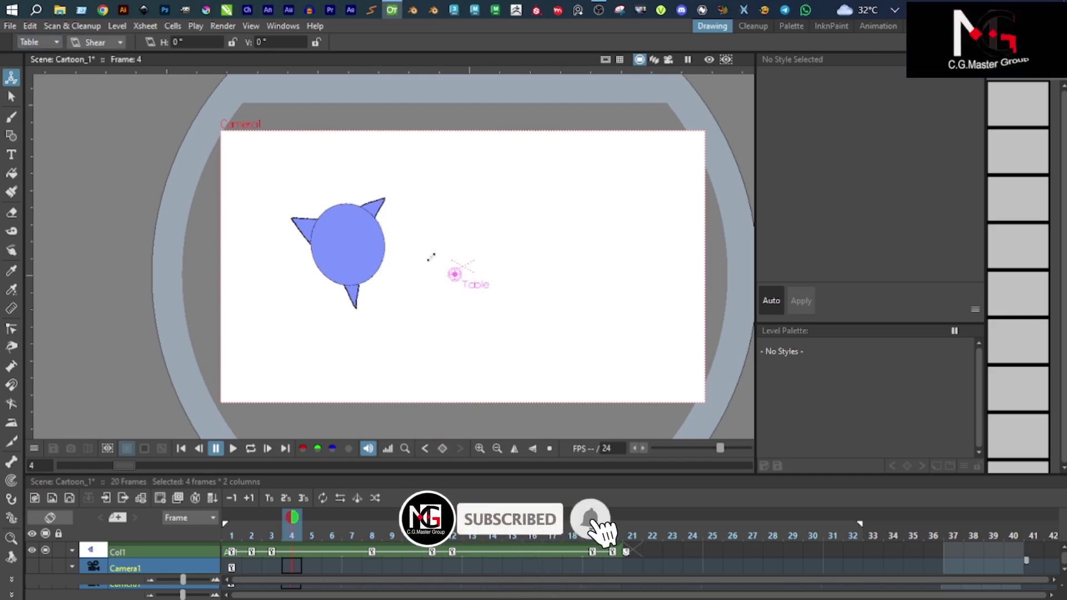
{"action": "left_click_drag", "start_coordinate": [431, 252], "coordinate": [308, 187]}
{"action": "key", "text": "ctrl+z"}
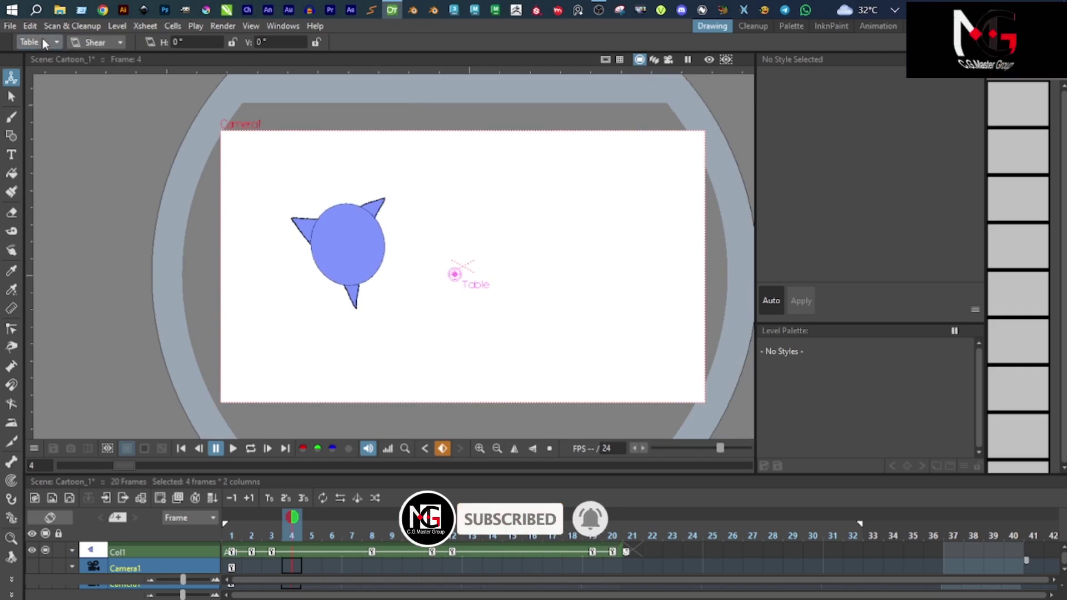
Try shearing Col1 at frame 4 by about -66.77° horizontally and 12.6° vertically, and undo it
{"action": "left_click", "coordinate": [39, 70]}
{"action": "mouse_move", "coordinate": [378, 236]}
{"action": "left_mouse_down"}
{"action": "mouse_move", "coordinate": [437, 203]}
{"action": "mouse_move", "coordinate": [502, 189]}
{"action": "mouse_move", "coordinate": [524, 226]}
{"action": "mouse_move", "coordinate": [502, 229]}
{"action": "left_mouse_up"}
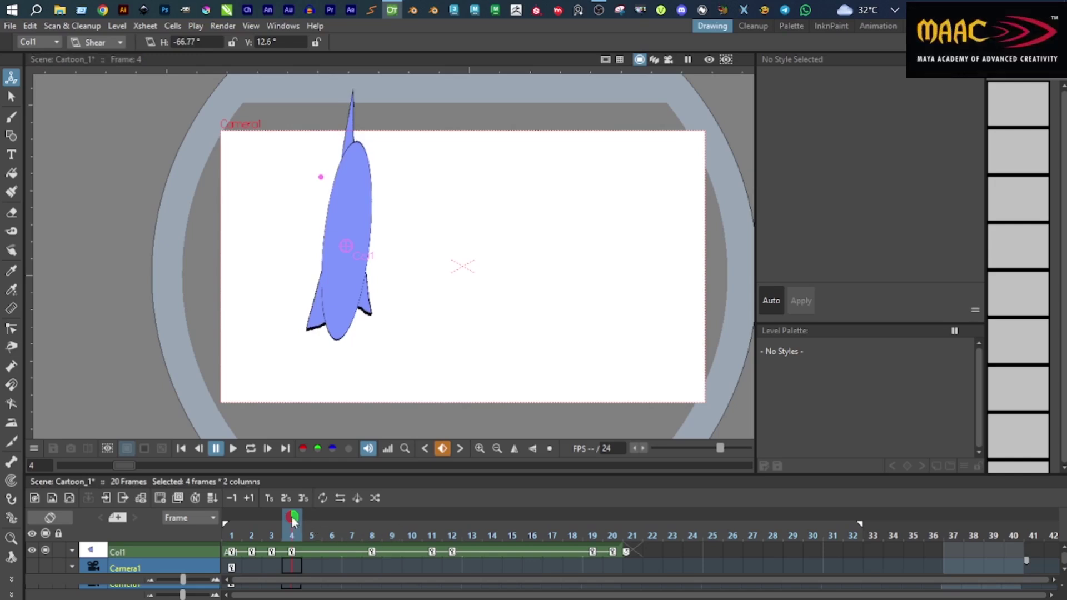
{"action": "left_click_drag", "start_coordinate": [293, 520], "coordinate": [247, 524]}
{"action": "key", "text": "ctrl+z"}
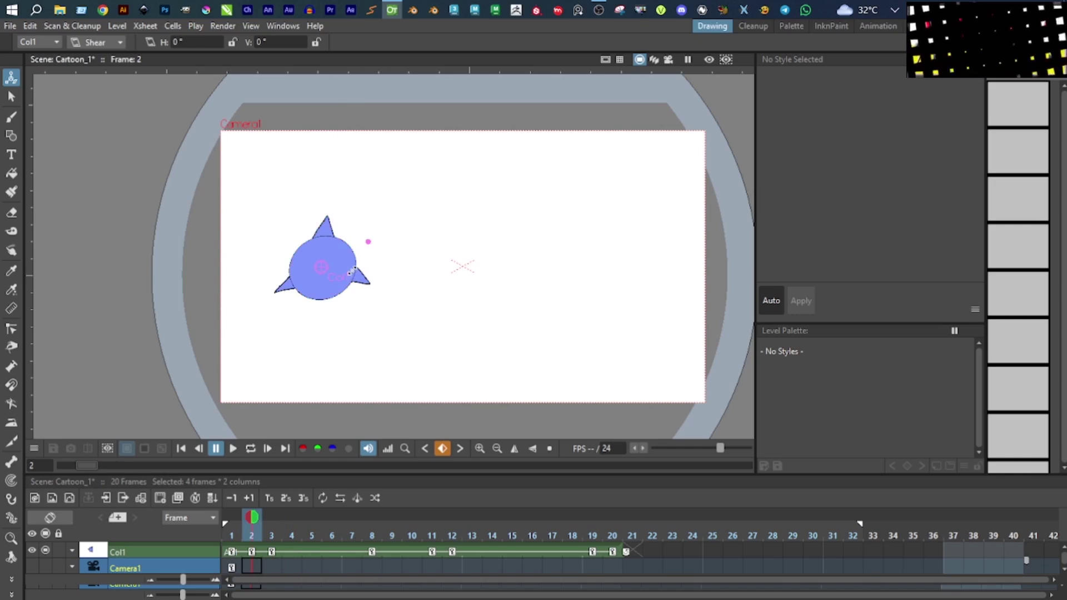
Keyframe Col1's shear at about H -4.04°, V 1.35° on frame 2 and about H -46.95°, V 12.6° on frame 6
{"action": "left_click_drag", "start_coordinate": [350, 272], "coordinate": [354, 271]}
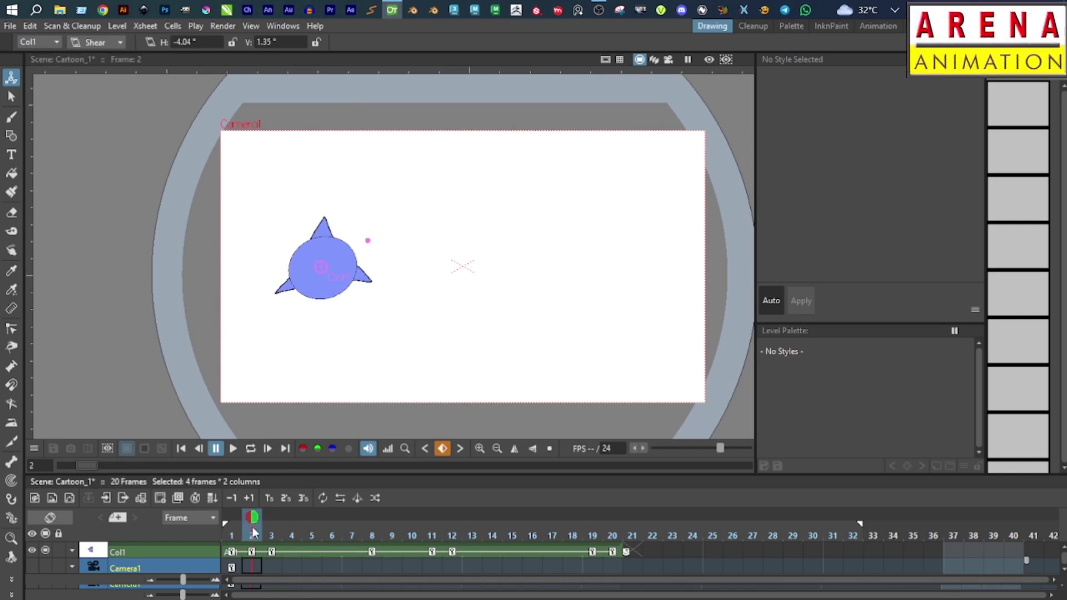
{"action": "left_click_drag", "start_coordinate": [253, 534], "coordinate": [328, 533]}
{"action": "left_click_drag", "start_coordinate": [425, 247], "coordinate": [476, 228]}
Examine Col1's shear animation across frames 2 to 18
{"action": "left_click", "coordinate": [295, 532]}
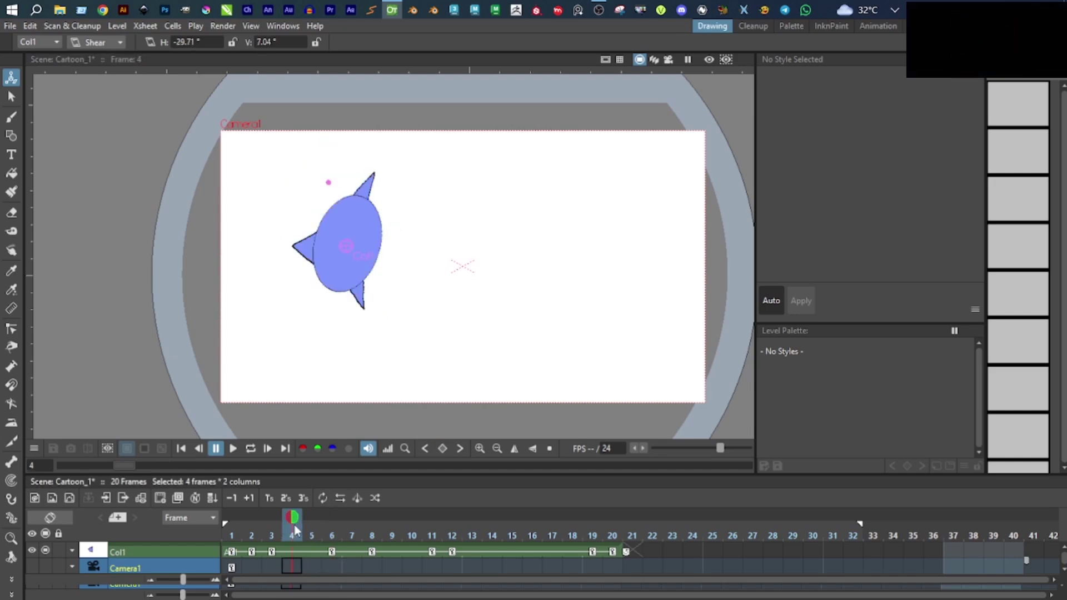
{"action": "left_click_drag", "start_coordinate": [296, 531], "coordinate": [263, 540]}
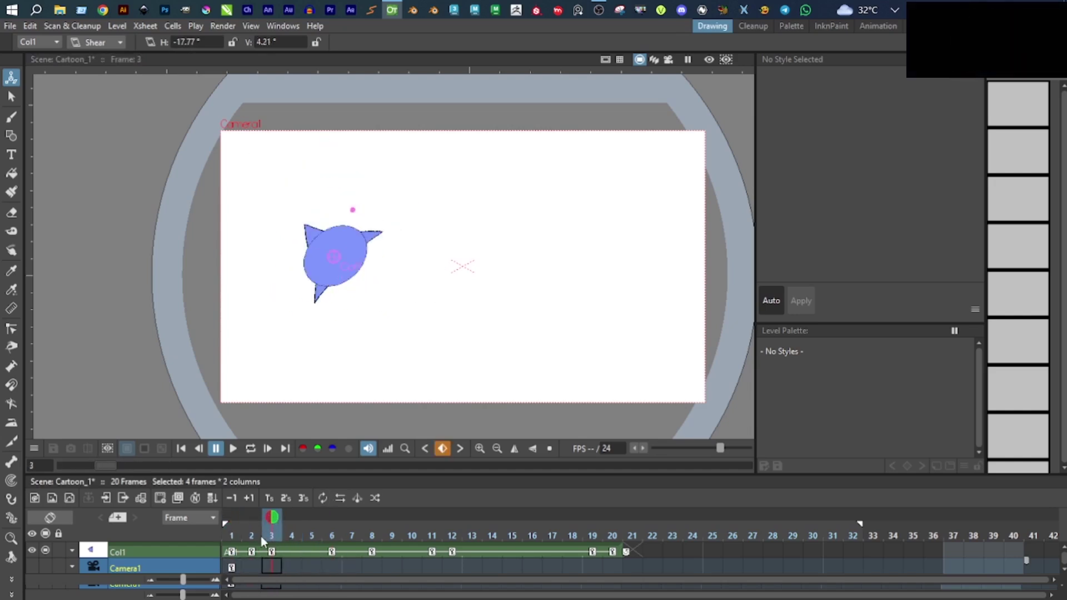
{"action": "left_click", "coordinate": [252, 551]}
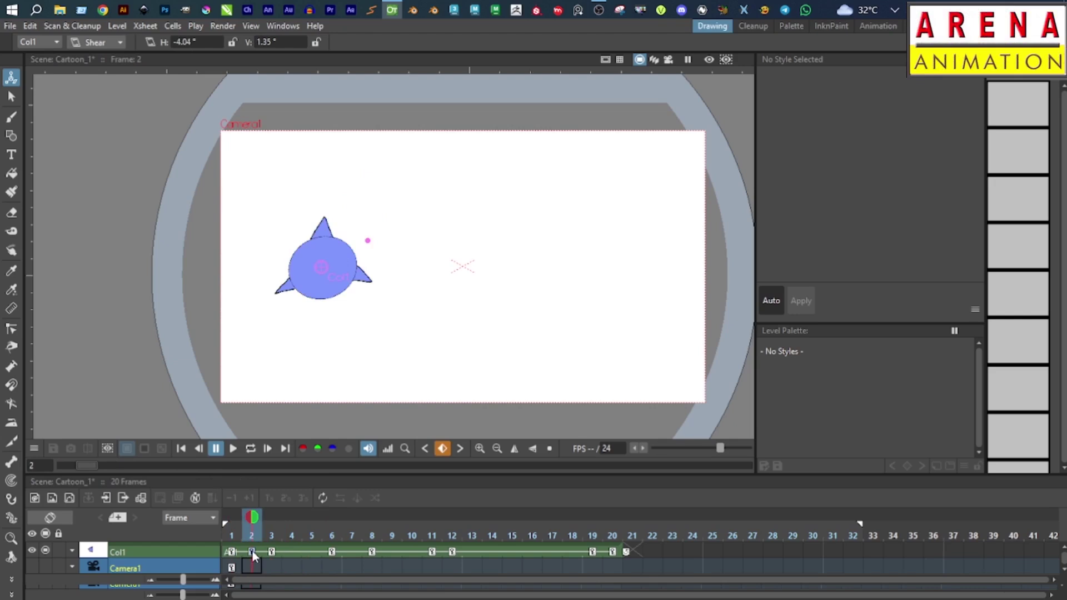
{"action": "left_click", "coordinate": [252, 550]}
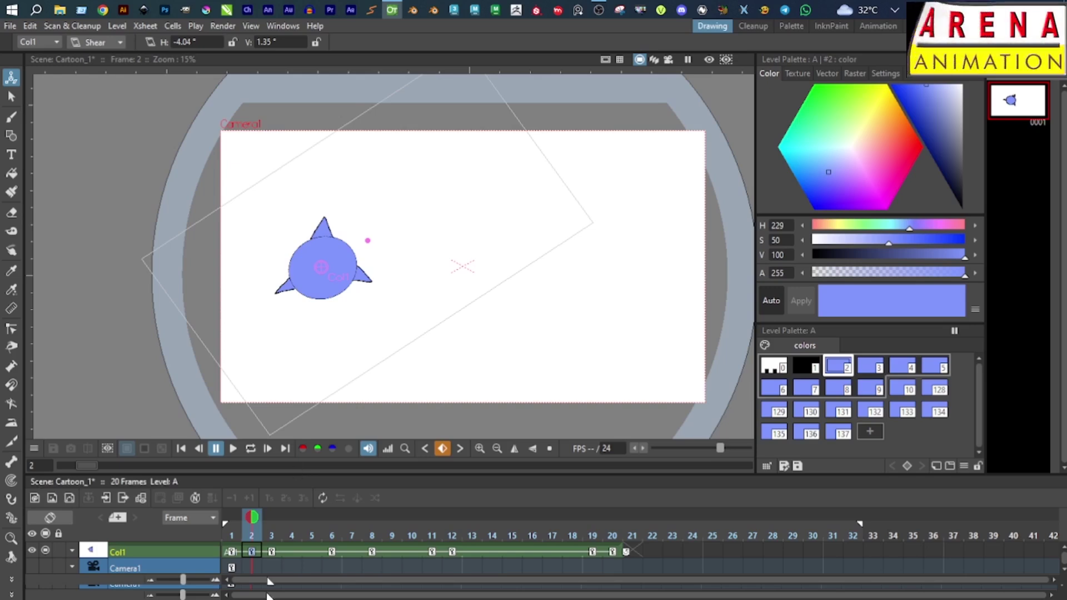
{"action": "left_click", "coordinate": [337, 550]}
{"action": "left_click", "coordinate": [412, 552]}
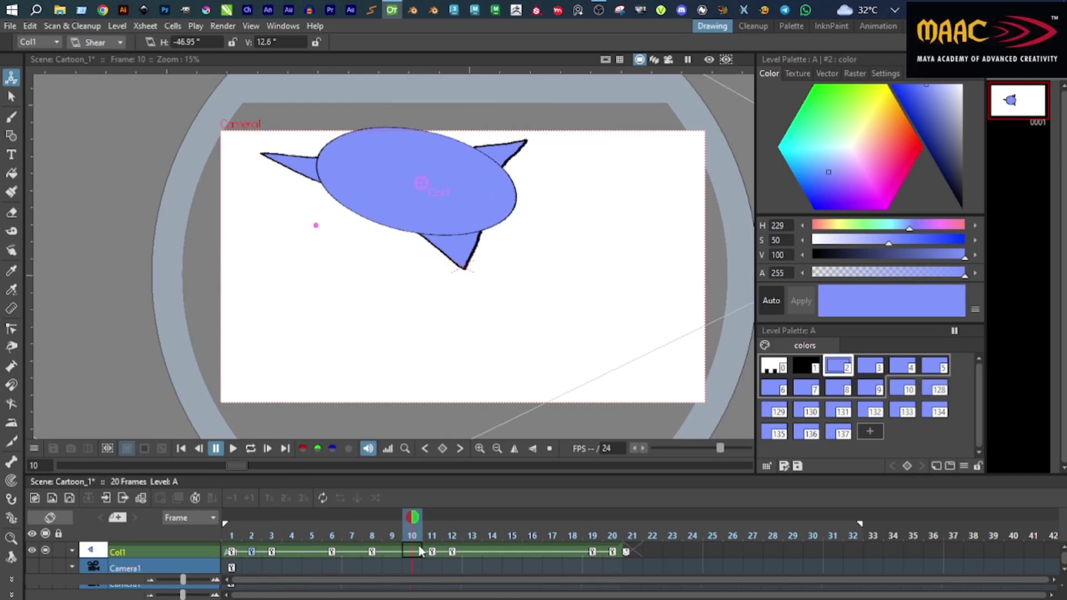
{"action": "left_click", "coordinate": [512, 552]}
{"action": "left_click", "coordinate": [570, 553]}
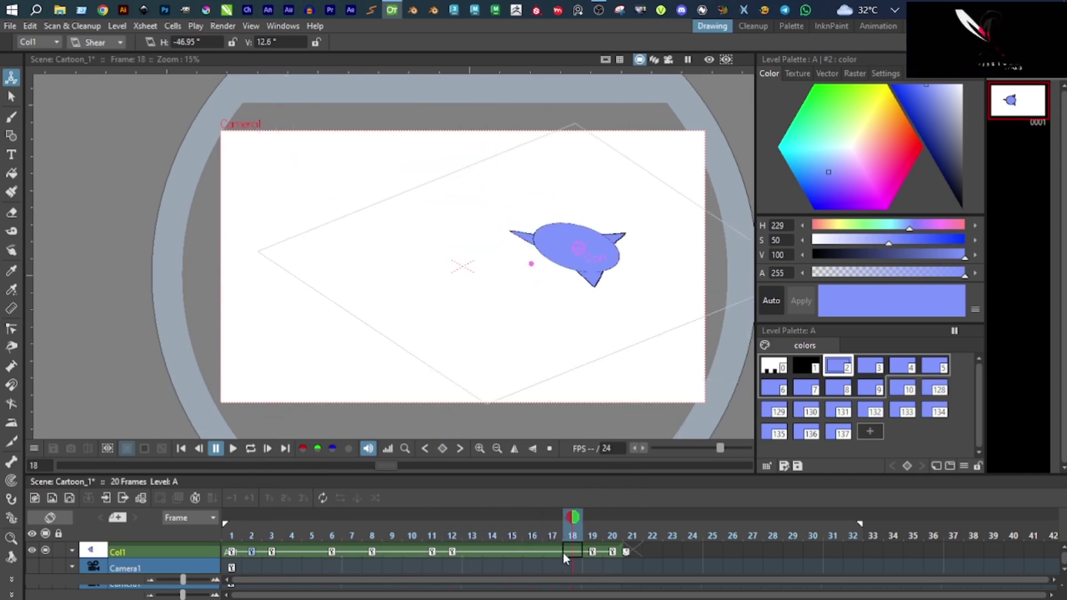
{"action": "left_click", "coordinate": [572, 553]}
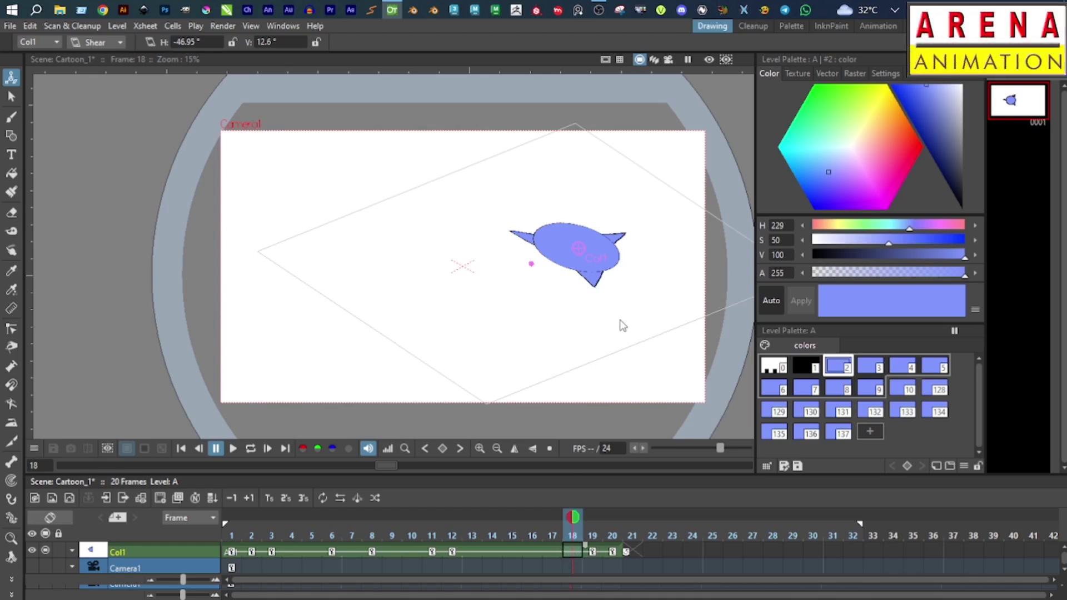
Paste the copied keyframe onto Col1 at frame 18 and scrub back through the preceding frames to review it
{"action": "key", "text": "ctrl+v"}
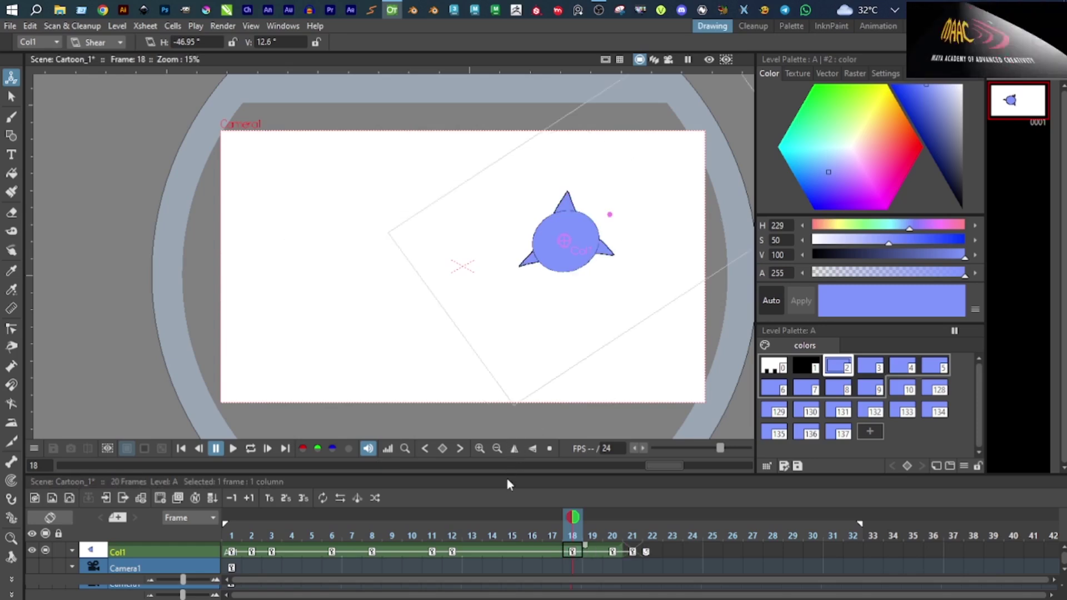
{"action": "left_click_drag", "start_coordinate": [573, 523], "coordinate": [471, 534]}
Reposition Col1's center at frame 2 to about X -54.99 mm, Y 2.65 mm, near the middle of the ellipse
{"action": "left_click", "coordinate": [252, 552]}
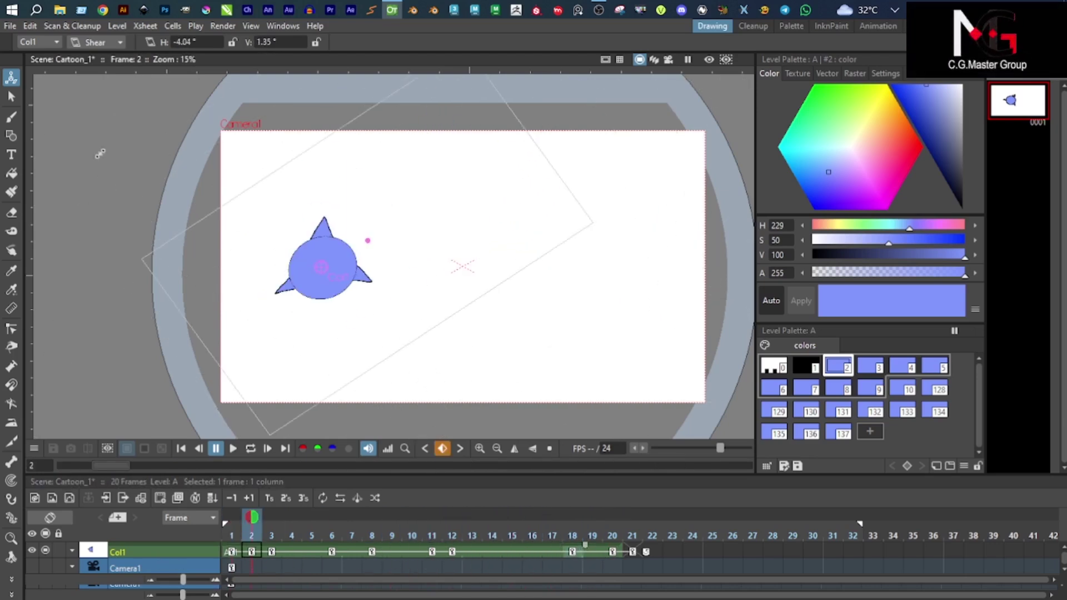
{"action": "left_click", "coordinate": [108, 44]}
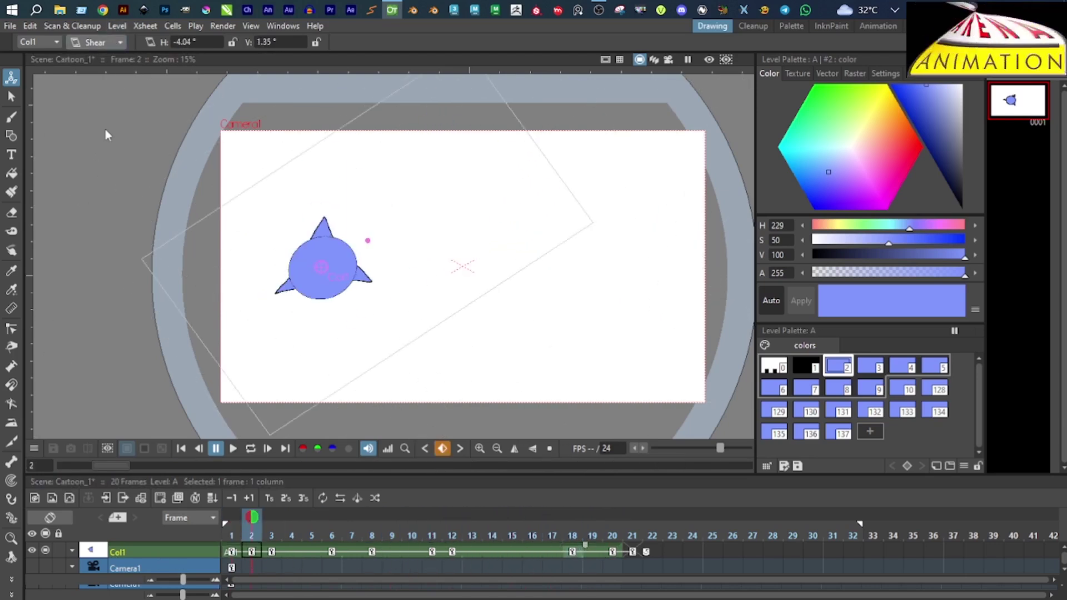
{"action": "left_click", "coordinate": [105, 129]}
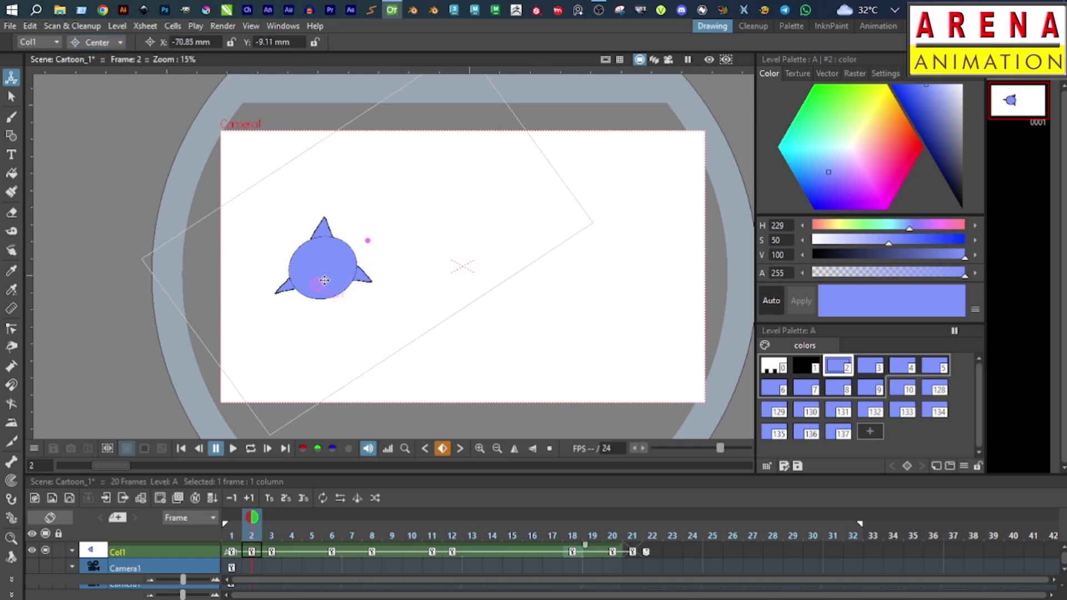
{"action": "left_click_drag", "start_coordinate": [325, 280], "coordinate": [331, 266]}
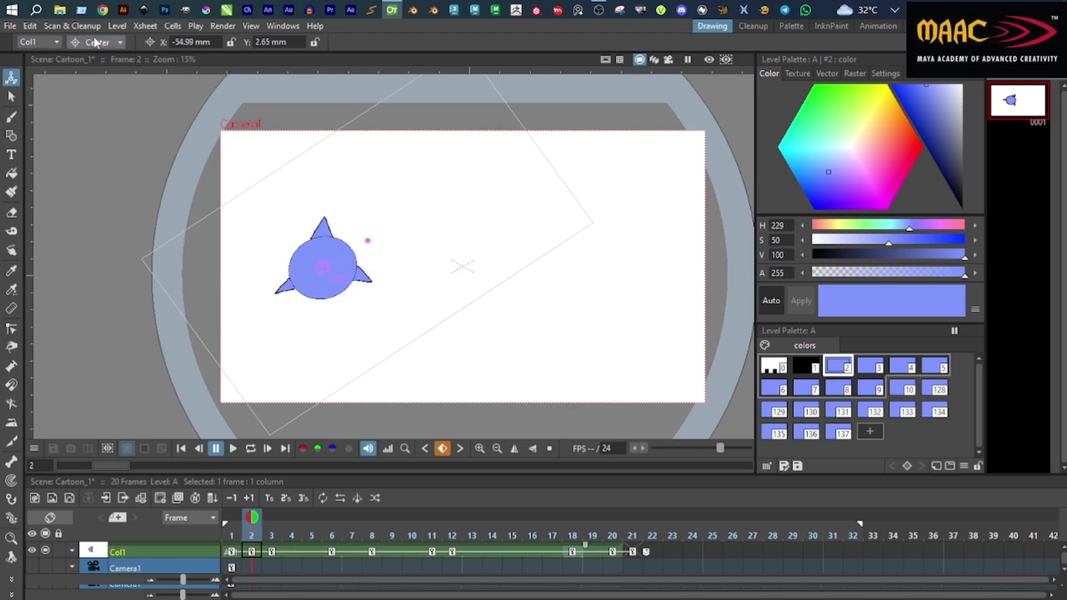
With the Animate tool set to All, try shearing, rotating to about -228.98°, scaling to about 279.83% and moving Col1 at frame 2
{"action": "left_click", "coordinate": [89, 143]}
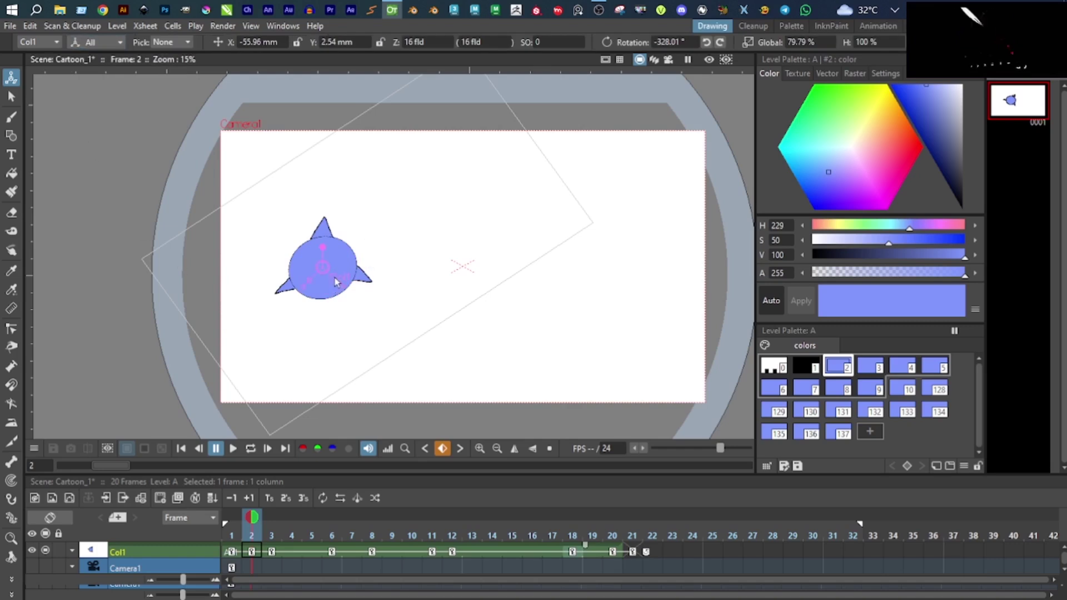
{"action": "scroll", "coordinate": [369, 282], "scroll_direction": "up", "scroll_amount": 4}
{"action": "scroll", "coordinate": [364, 288], "scroll_direction": "down", "scroll_amount": 4}
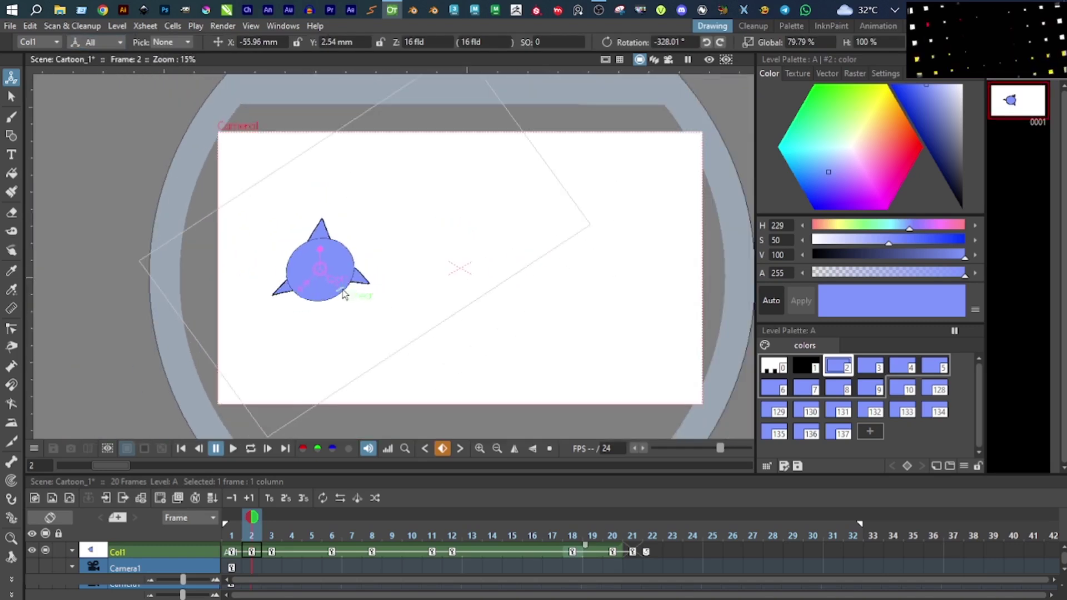
{"action": "left_click_drag", "start_coordinate": [344, 291], "coordinate": [372, 303]}
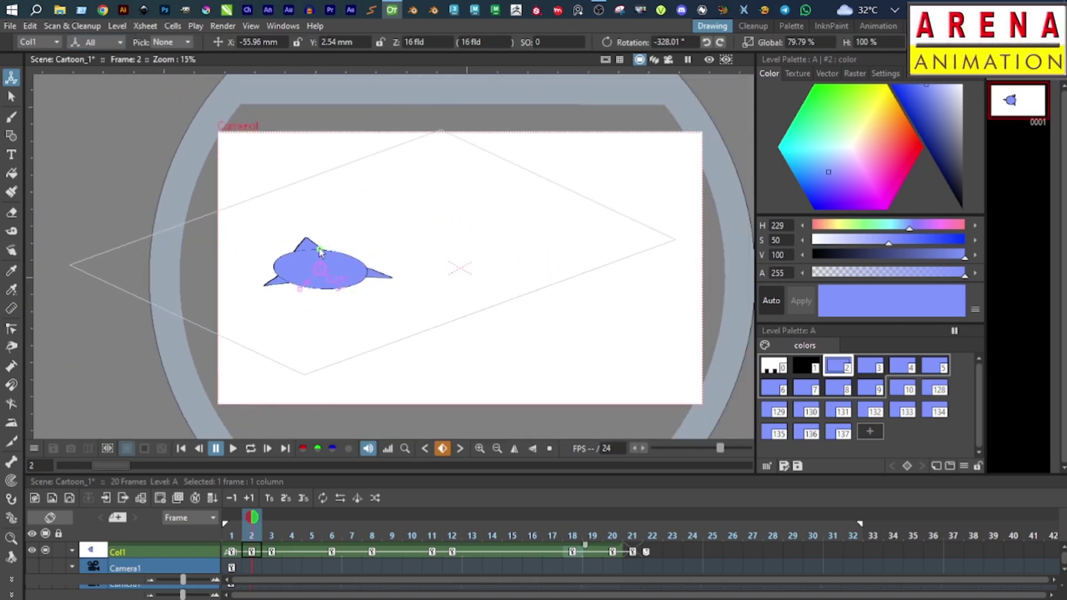
{"action": "left_click_drag", "start_coordinate": [319, 248], "coordinate": [319, 228]}
{"action": "mouse_move", "coordinate": [318, 267]}
{"action": "left_mouse_down"}
{"action": "mouse_move", "coordinate": [391, 260]}
{"action": "mouse_move", "coordinate": [337, 263]}
{"action": "mouse_move", "coordinate": [350, 234]}
{"action": "mouse_move", "coordinate": [335, 269]}
{"action": "mouse_move", "coordinate": [283, 321]}
{"action": "mouse_move", "coordinate": [350, 293]}
{"action": "mouse_move", "coordinate": [367, 300]}
{"action": "mouse_move", "coordinate": [304, 304]}
{"action": "mouse_move", "coordinate": [328, 247]}
{"action": "mouse_move", "coordinate": [329, 271]}
{"action": "left_mouse_up"}
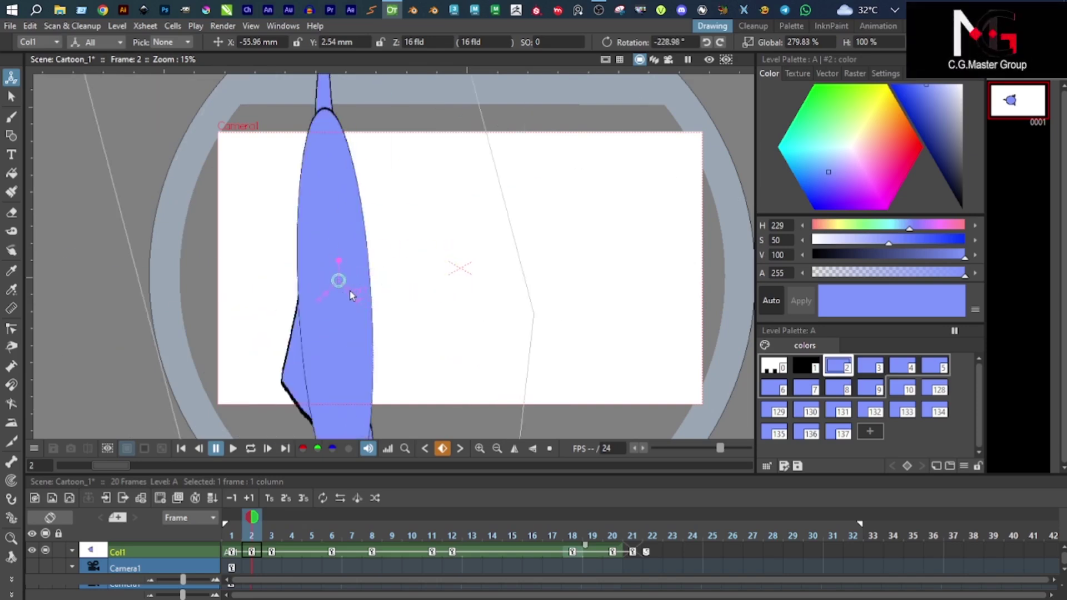
{"action": "left_click_drag", "start_coordinate": [350, 295], "coordinate": [426, 293]}
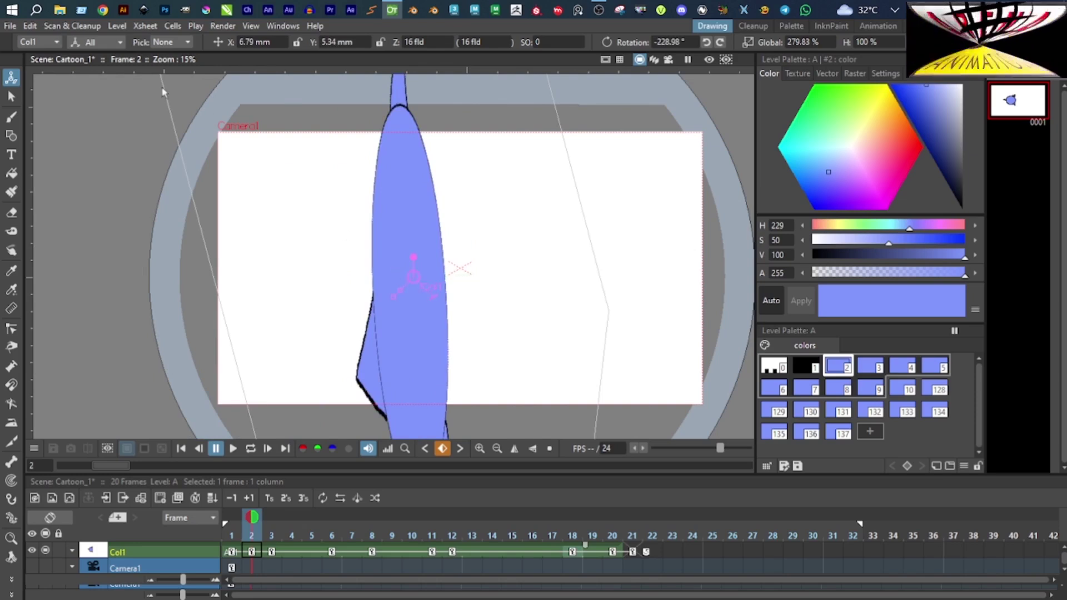
Undo the trial move, scale, rotation and shear of Col1 at frame 2
{"action": "key", "text": "ctrl+z"}
{"action": "key", "text": "ctrl+z"}
{"action": "key", "text": "ctrl+z"}
{"action": "key", "text": "ctrl+z"}
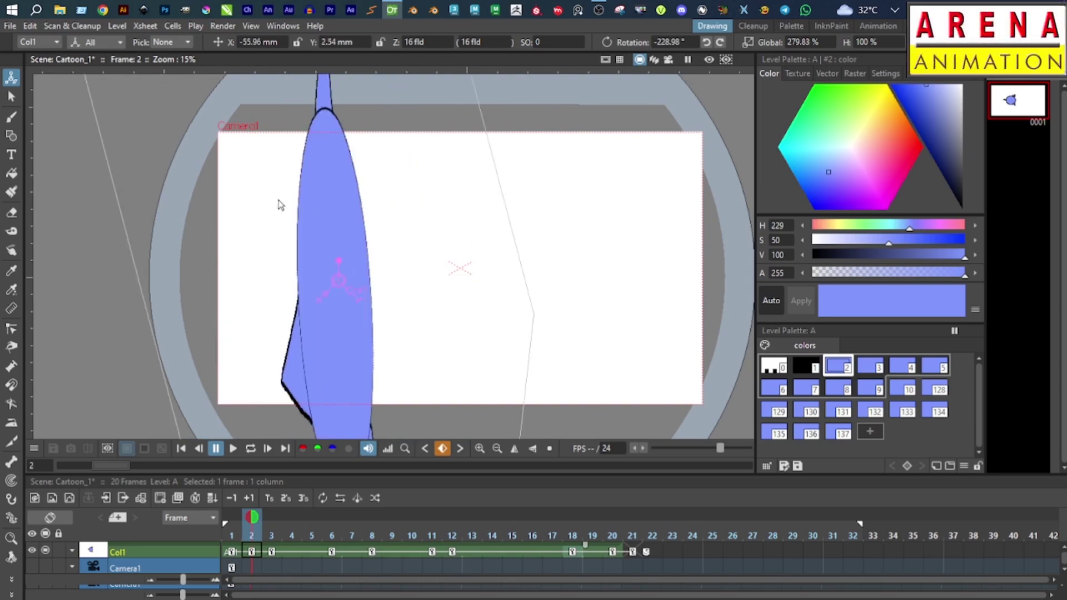
{"action": "key", "text": "ctrl+z"}
{"action": "key", "text": "ctrl+z"}
{"action": "key", "text": "ctrl+z"}
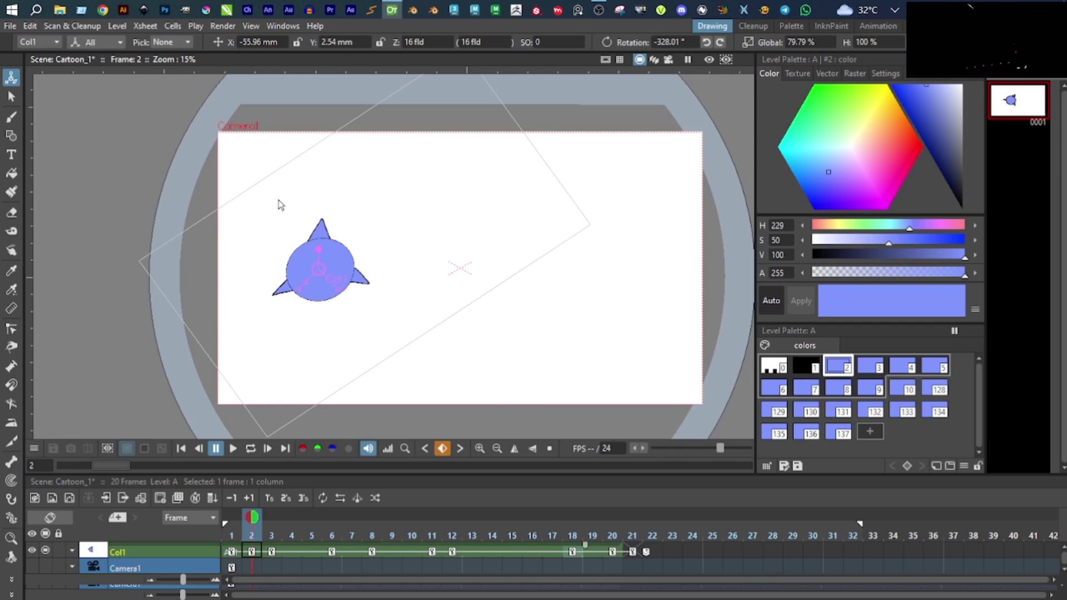
Try a rectangular selection around the drawing with the Selection tool, and return to the Animate tool
{"action": "left_click", "coordinate": [12, 97]}
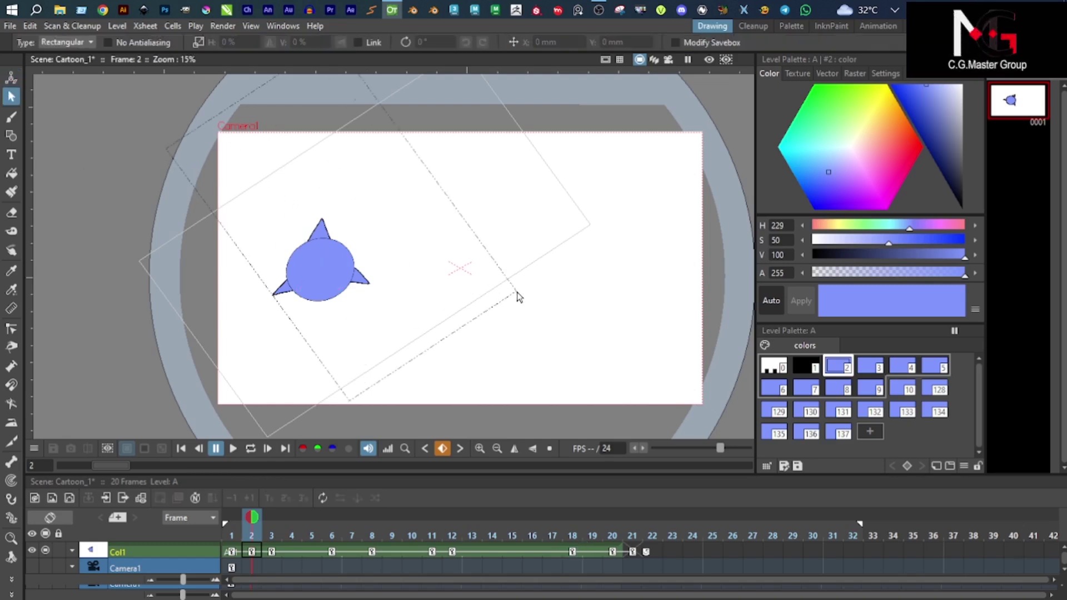
{"action": "left_click_drag", "start_coordinate": [517, 298], "coordinate": [518, 284]}
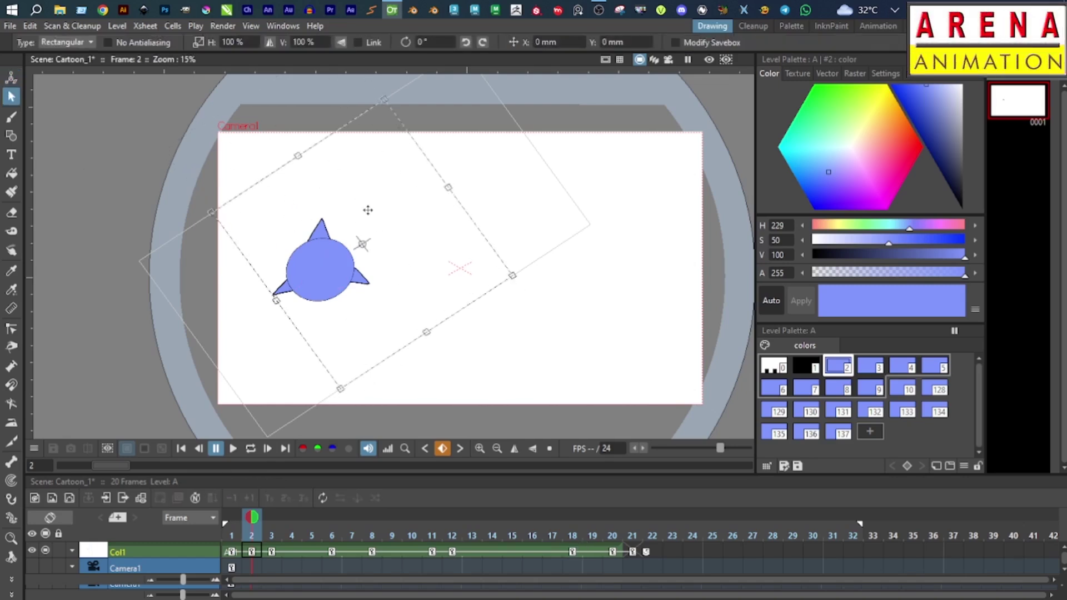
{"action": "left_click", "coordinate": [11, 77]}
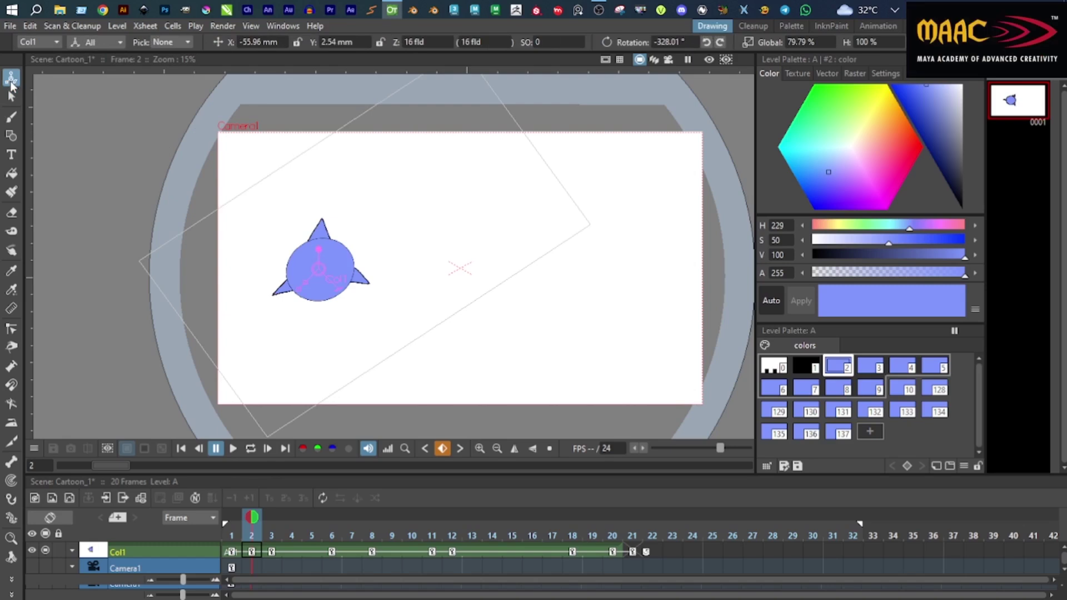